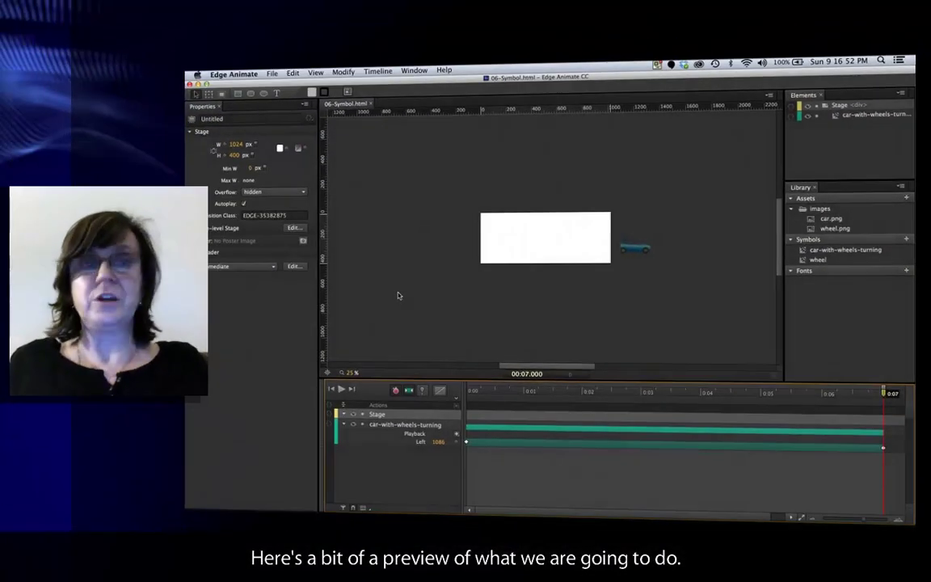
# - Preview the finished car animation in the browser, then start a new blank composition
pyautogui.press('super+Return')
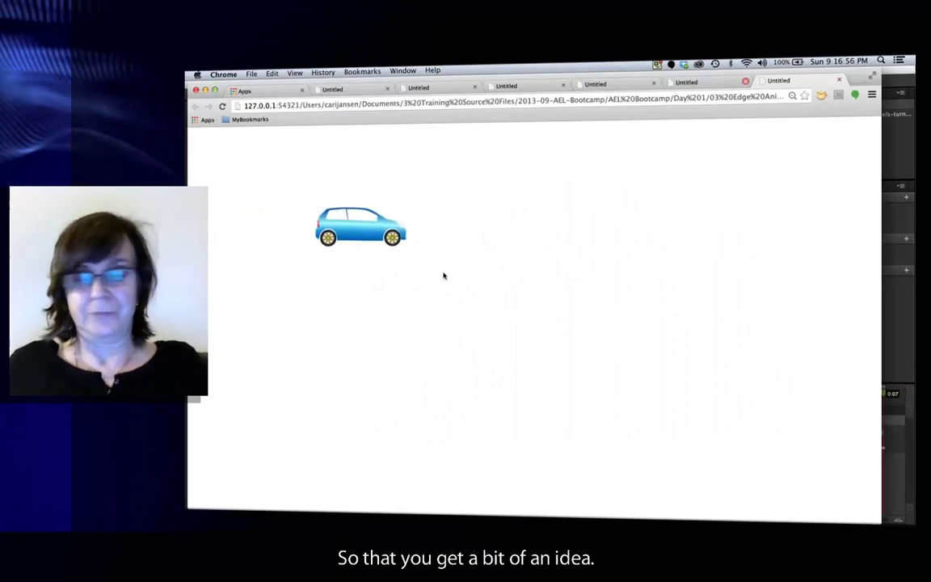
pyautogui.press('super+Tab')
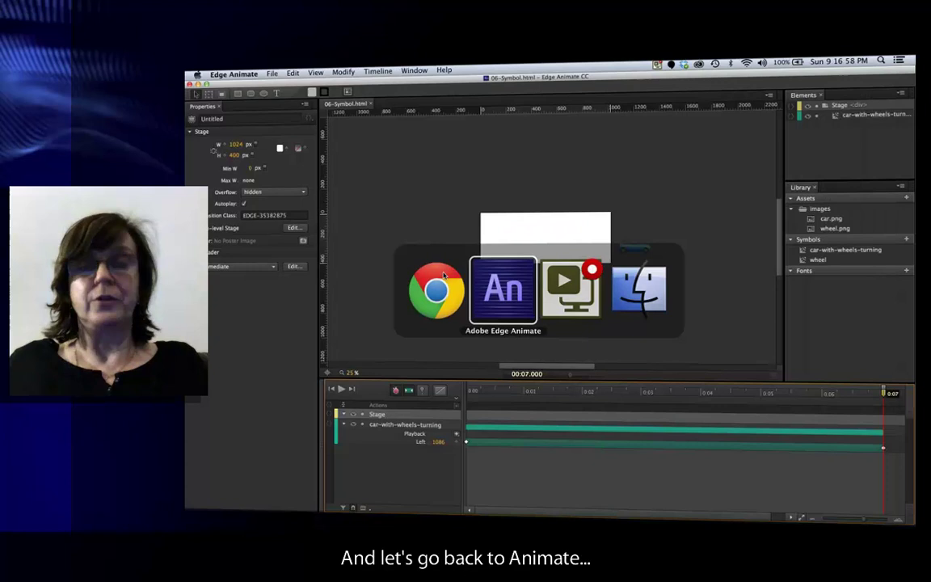
pyautogui.click(141, 15)
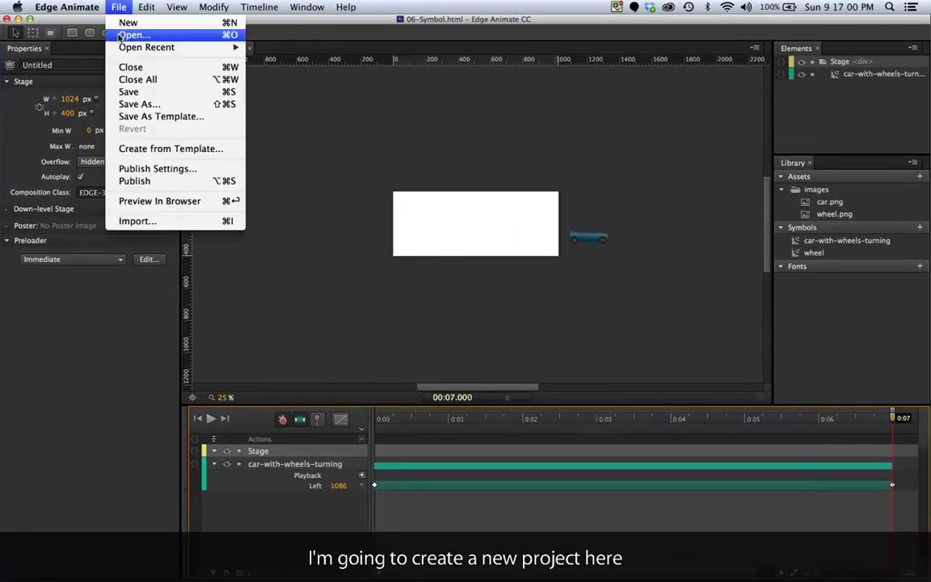
pyautogui.click(128, 23)
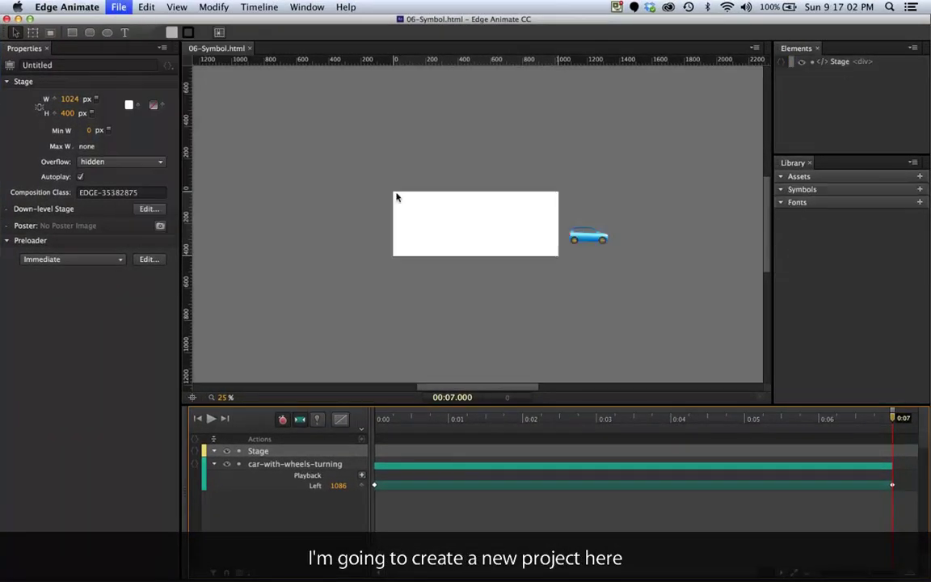
# - Save the composition as wheels-turning.html, replacing the existing file
pyautogui.press('super+s')
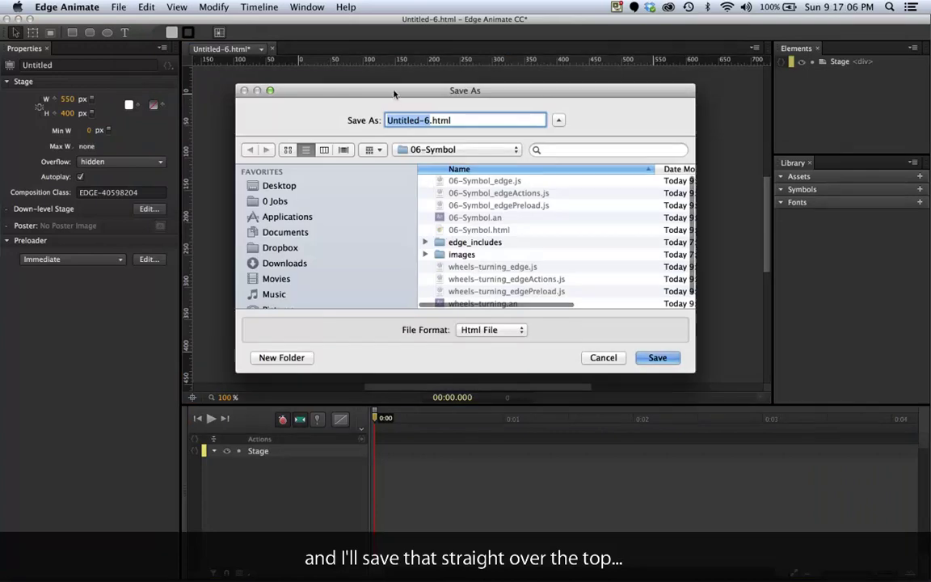
pyautogui.write('wheels-')
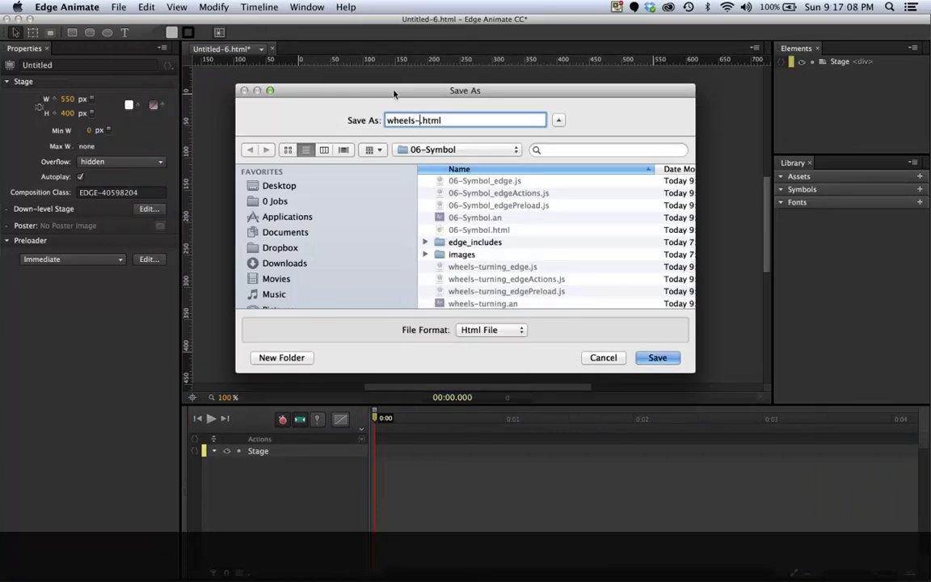
pyautogui.write('turning')
pyautogui.click(659, 357)
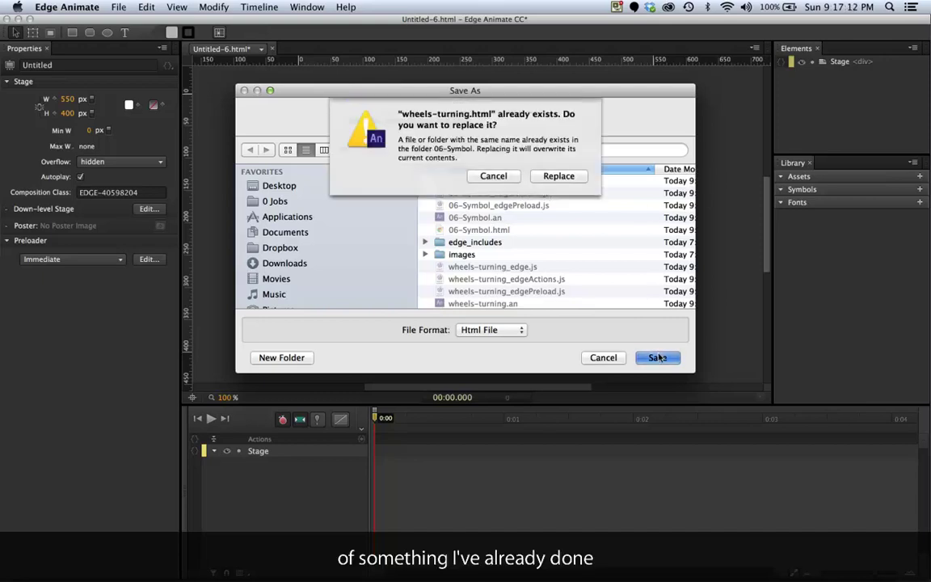
pyautogui.click(634, 172)
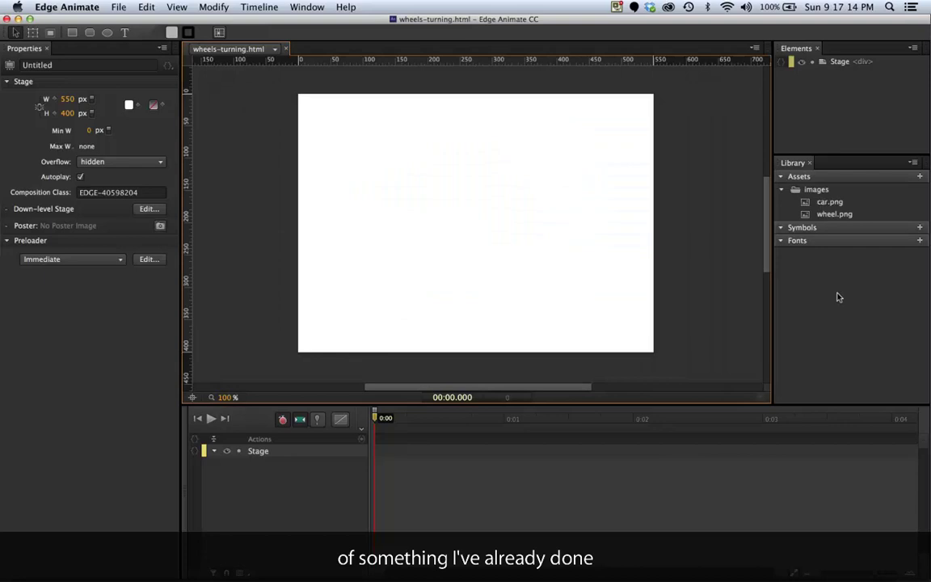
# - Place car.png and wheel.png from the Library onto the stage
pyautogui.moveTo(798, 202); pyautogui.dragTo(664, 215)
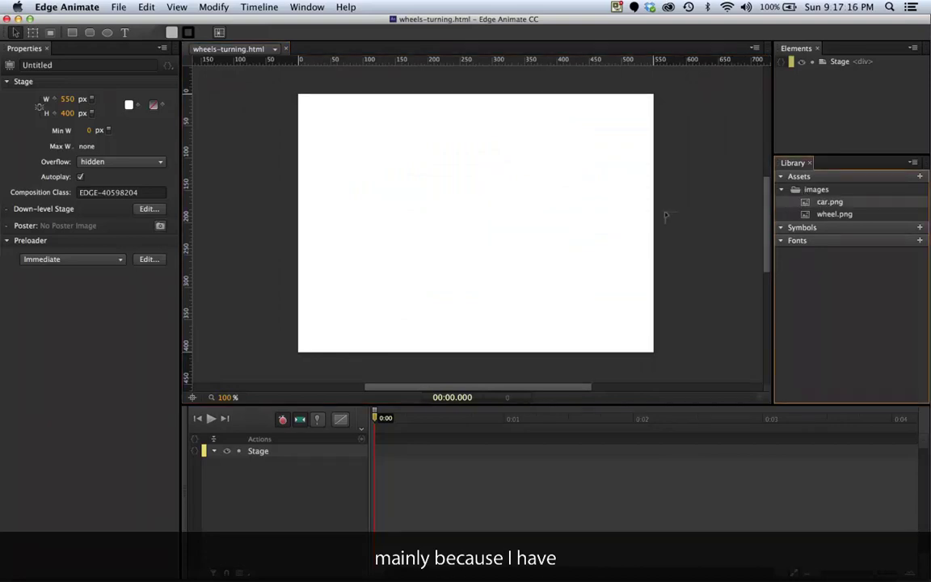
pyautogui.moveTo(389, 166); pyautogui.dragTo(396, 236)
pyautogui.click(799, 214)
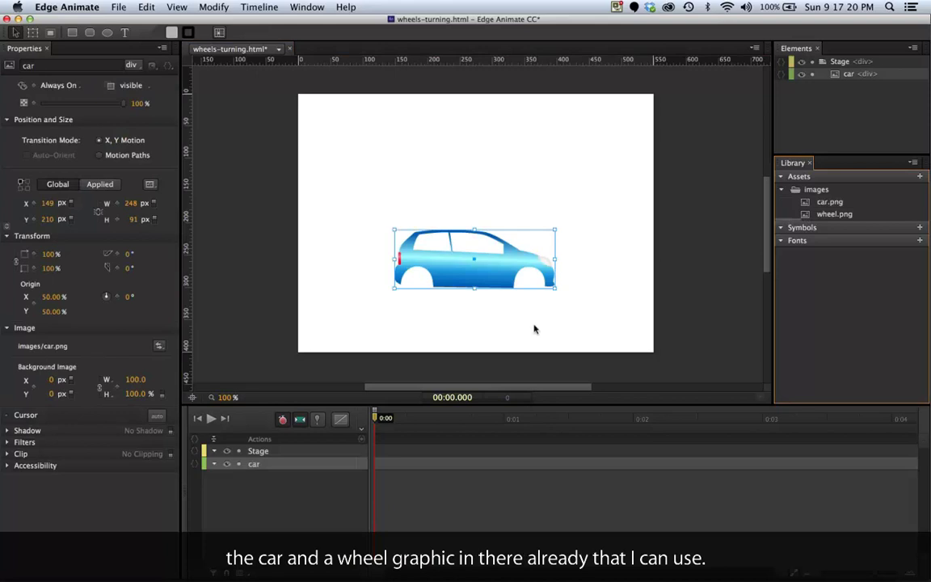
pyautogui.moveTo(805, 215); pyautogui.dragTo(401, 289)
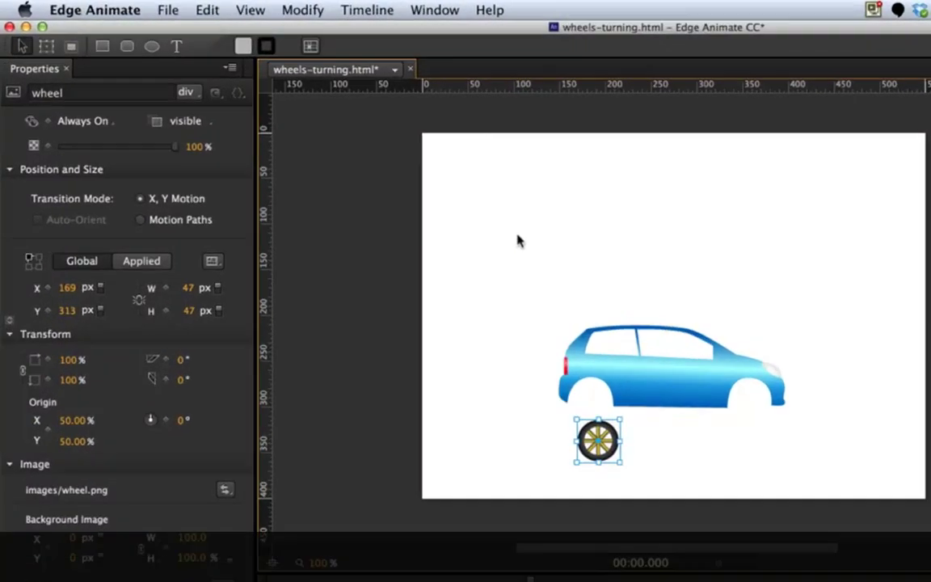
# - Widen the stage to 1200 px and move the wheel up into the car's rear arch
pyautogui.click(365, 180)
pyautogui.click(125, 200)
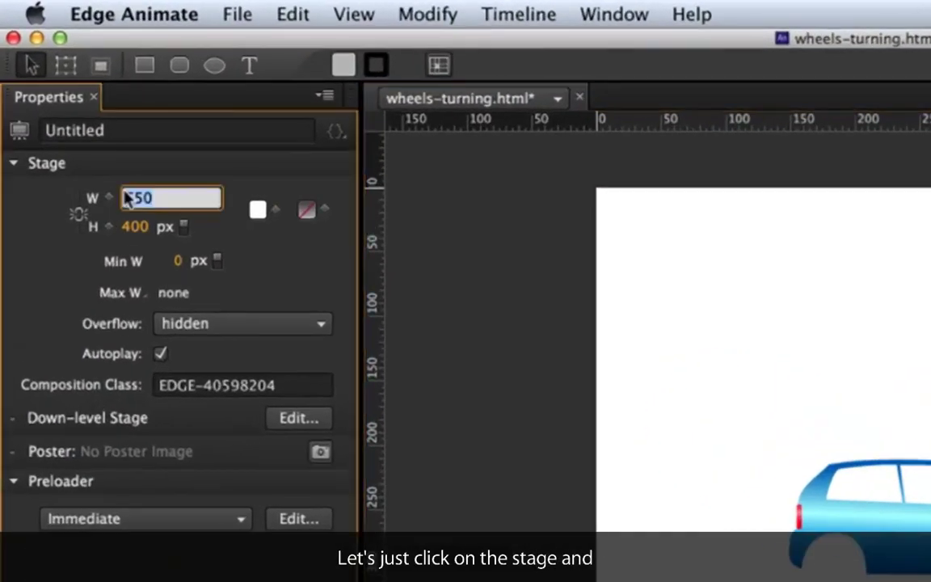
pyautogui.write('1200')
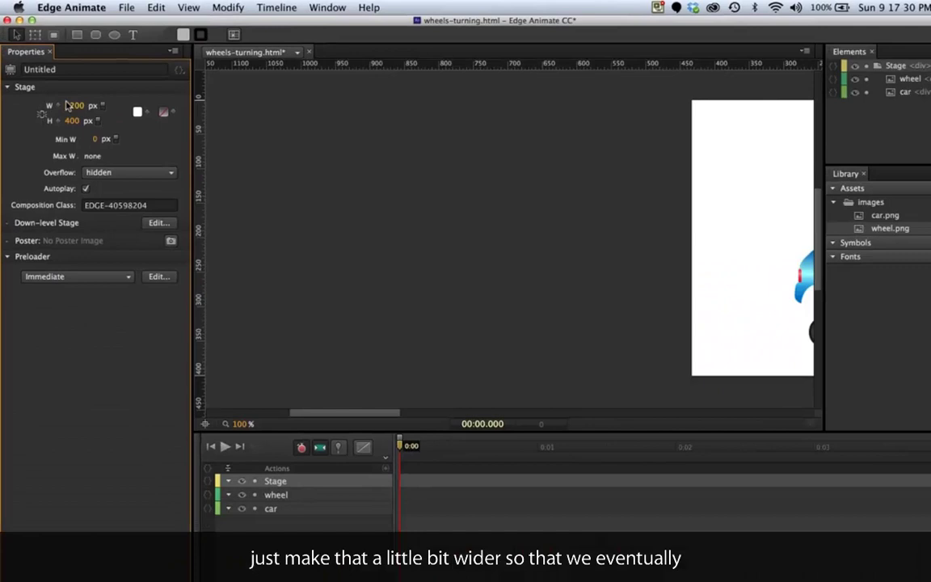
pyautogui.press('Return')
pyautogui.click(315, 311)
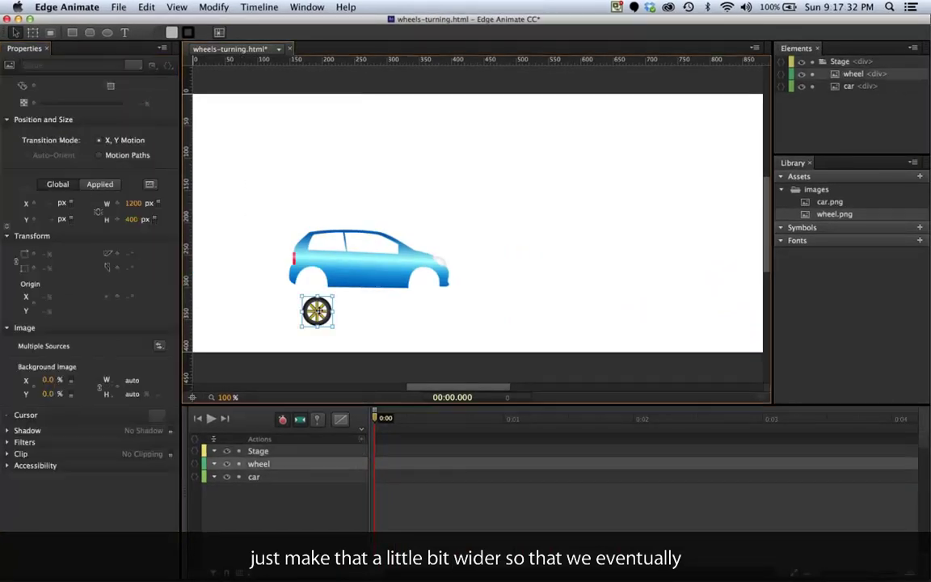
pyautogui.moveTo(316, 311); pyautogui.dragTo(311, 283)
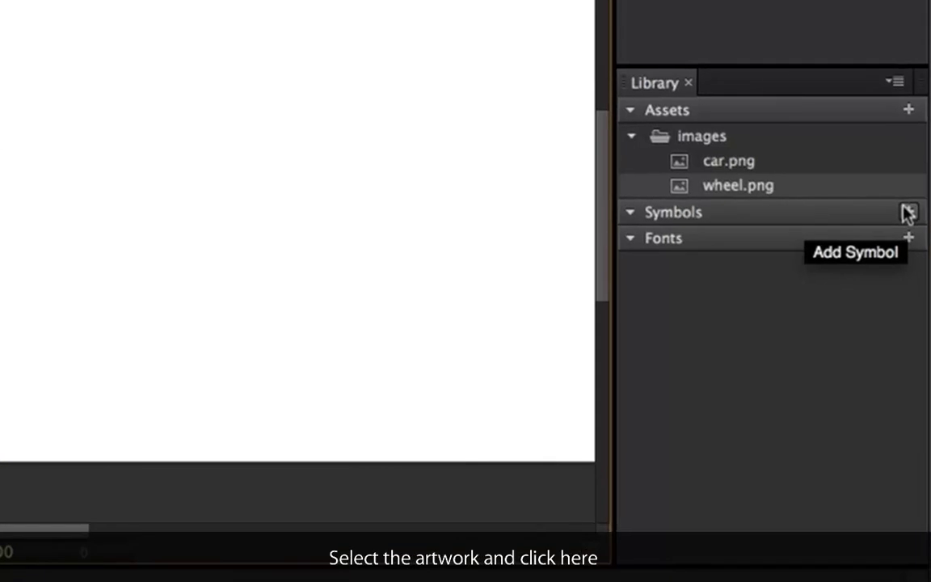
# - Convert the selected wheel into a library symbol named wheel-turning
pyautogui.click(908, 212)
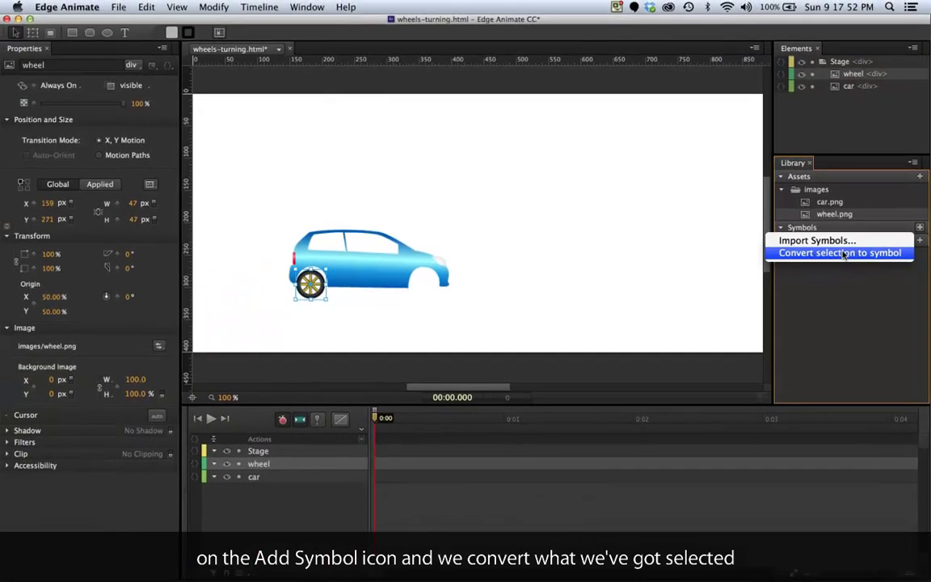
pyautogui.click(798, 259)
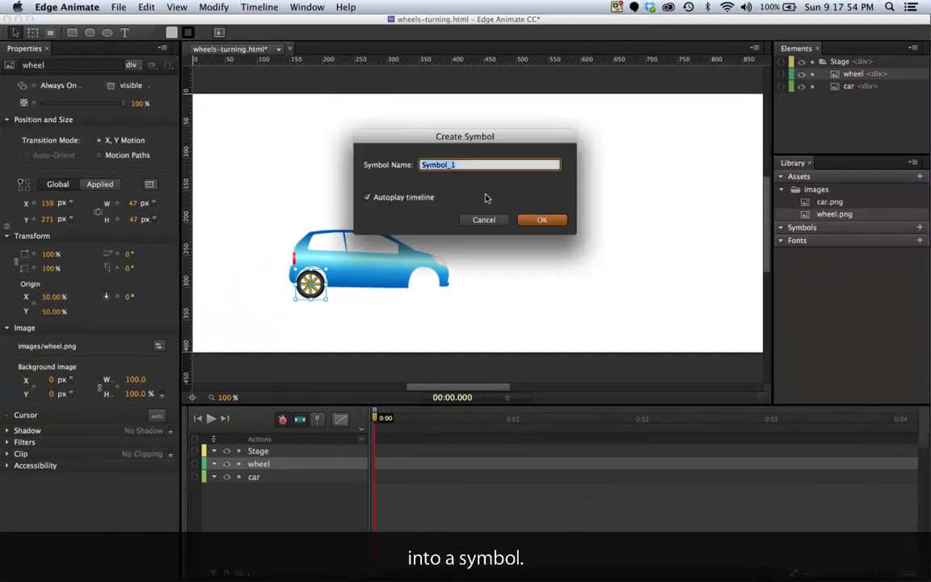
pyautogui.write('wheel-turning')
pyautogui.press('Return')
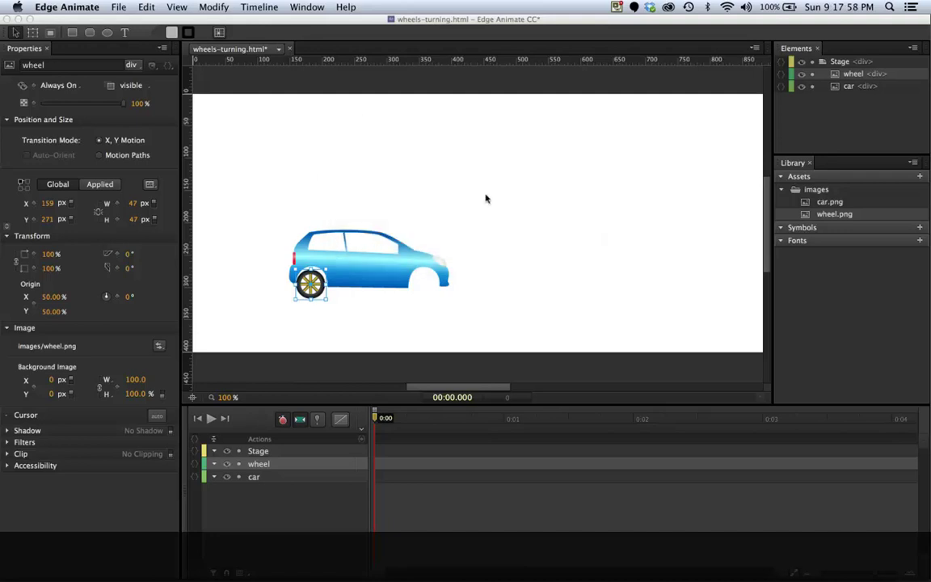
# - Nudge the wheel-turning instance with the arrow keys to sit in the arch
pyautogui.click(355, 340)
pyautogui.click(310, 282)
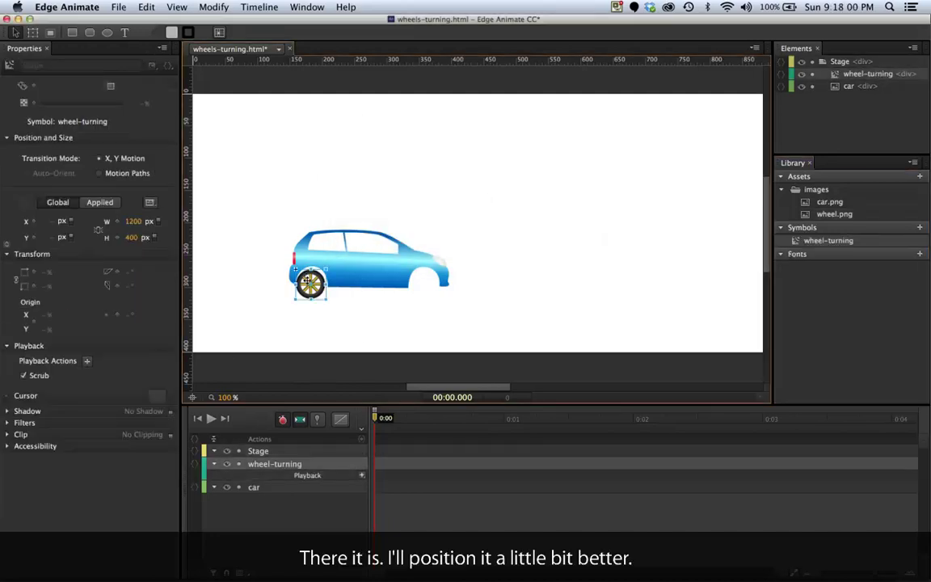
pyautogui.press('Right')
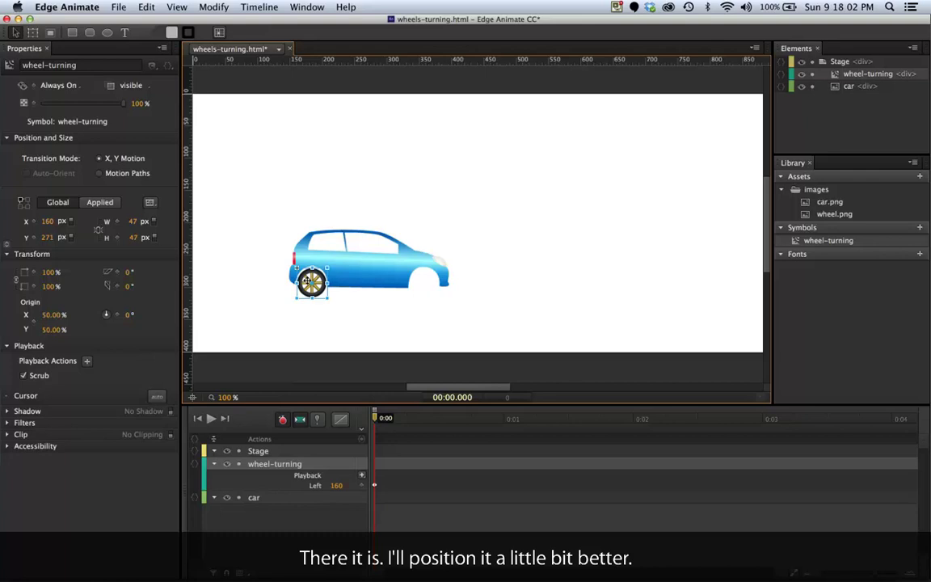
pyautogui.press('Up')
pyautogui.press('Up')
pyautogui.press('Right')
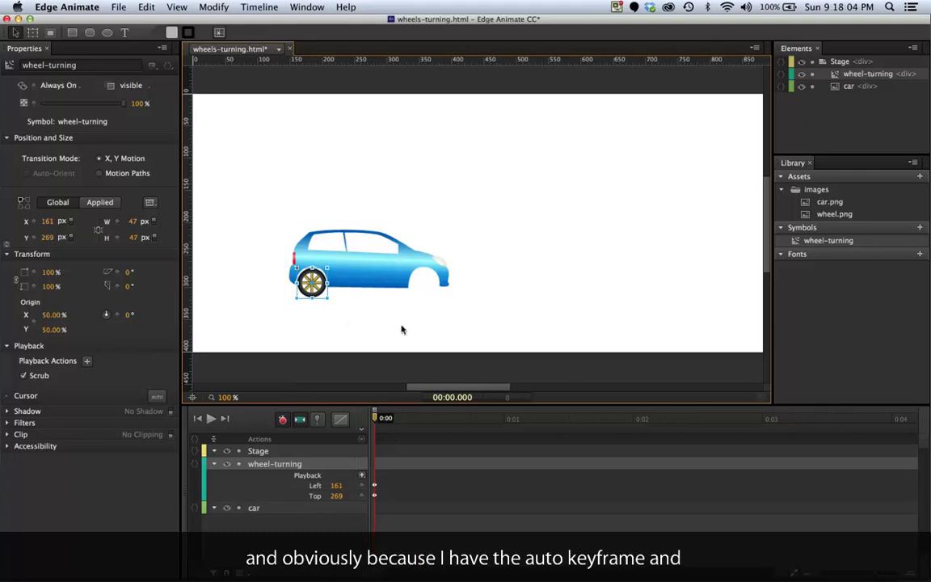
# - Turn off auto-keyframe and auto-transition, and delete the wheel's Left and Top keyframes
pyautogui.click(299, 419)
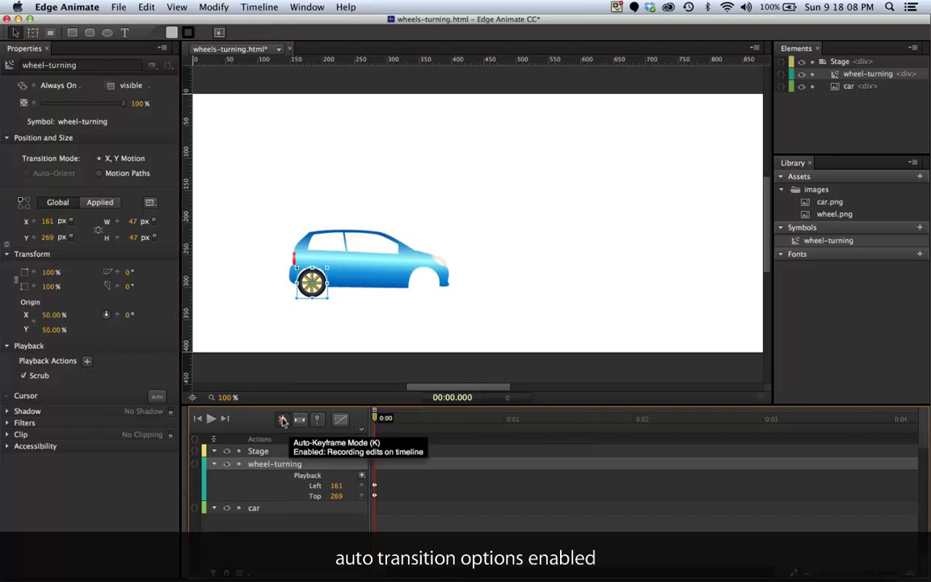
pyautogui.click(282, 419)
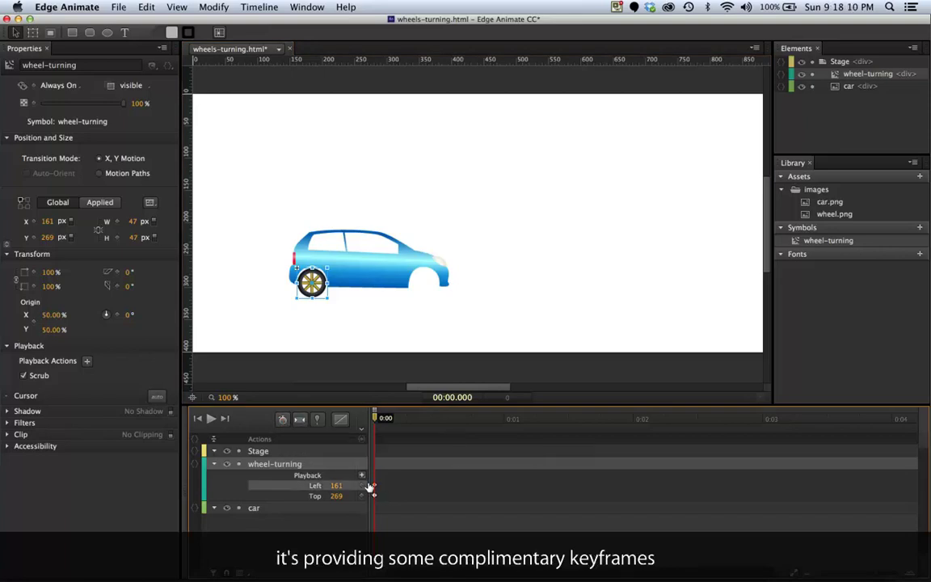
pyautogui.press('Delete')
pyautogui.click(370, 485)
pyautogui.press('Delete')
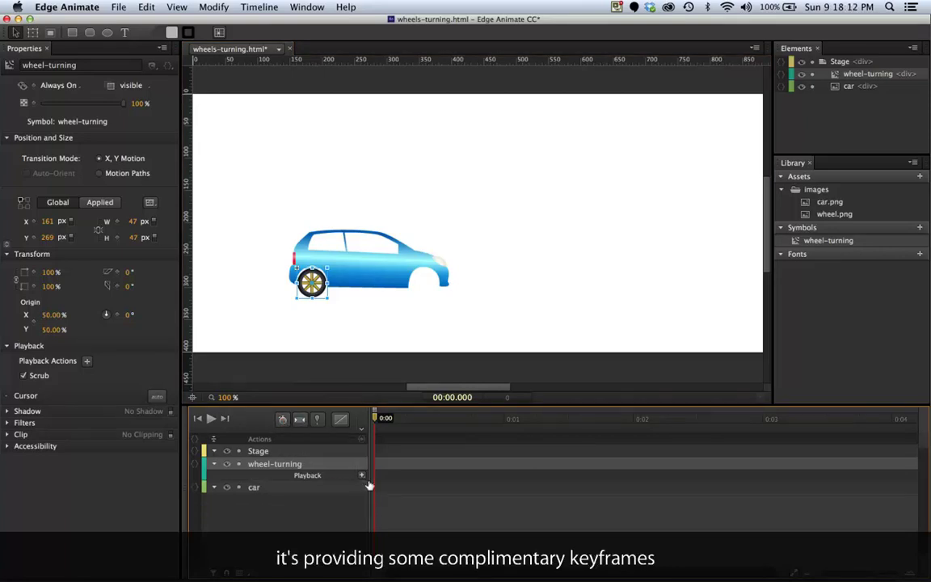
pyautogui.click(361, 330)
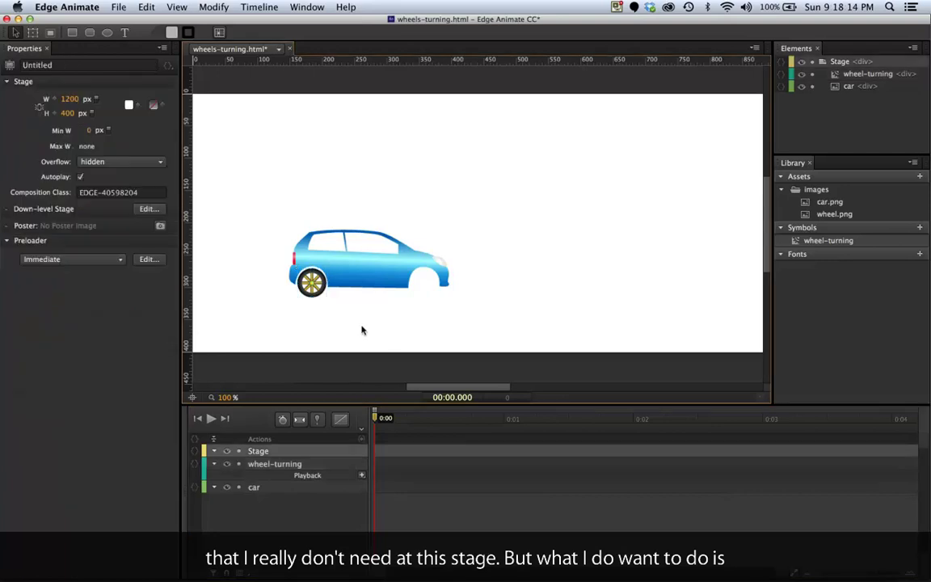
pyautogui.click(311, 281)
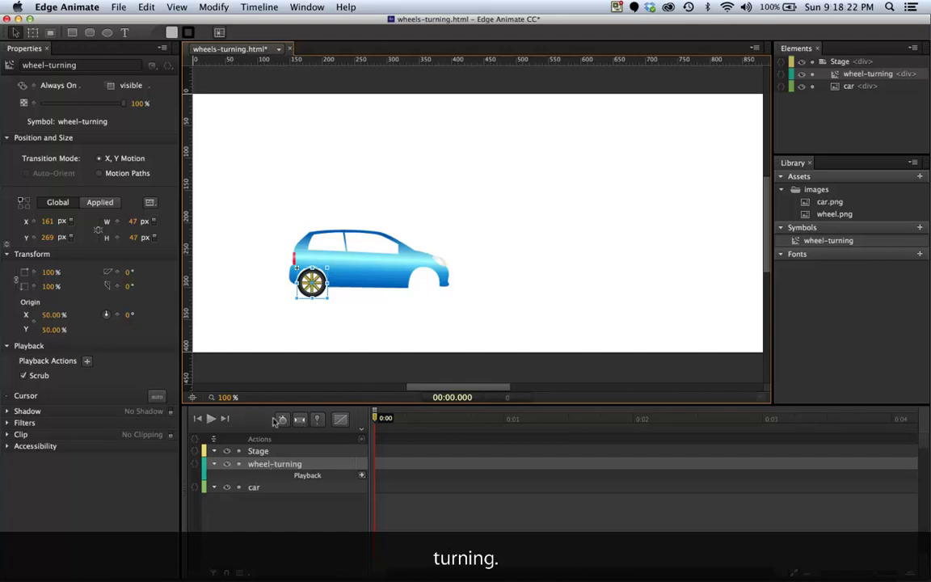
# - Rename the wheel instance's layer to back-wheel
pyautogui.doubleClick(275, 465)
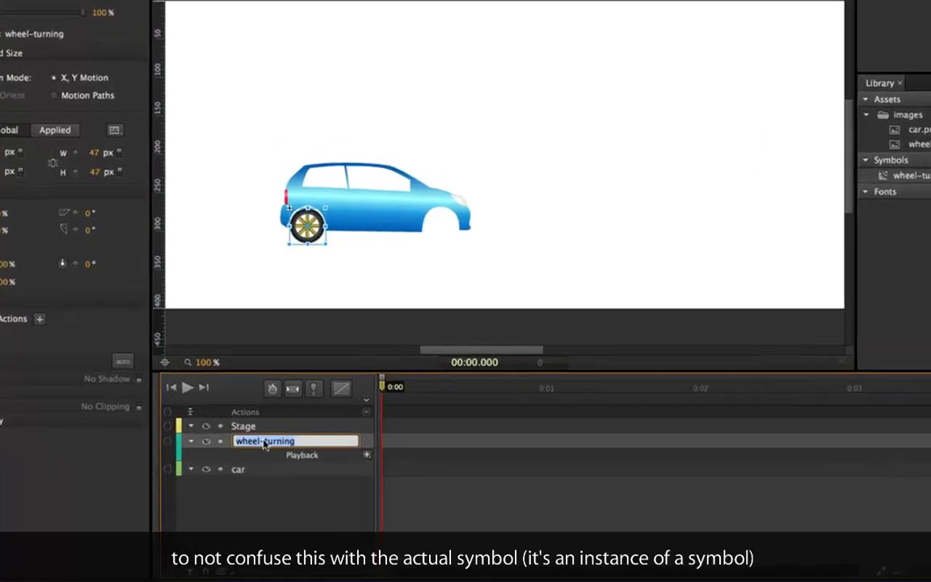
pyautogui.write('back')
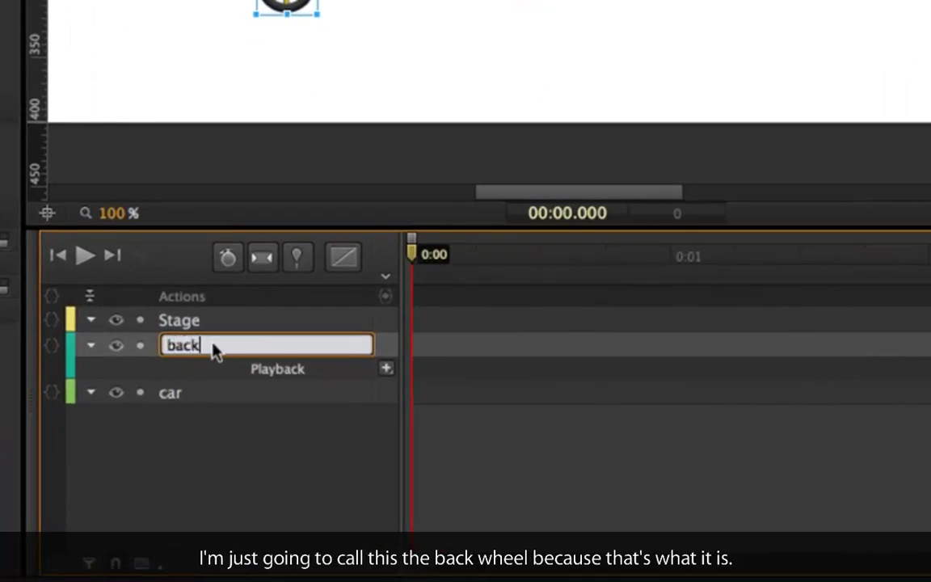
pyautogui.write('-wheel')
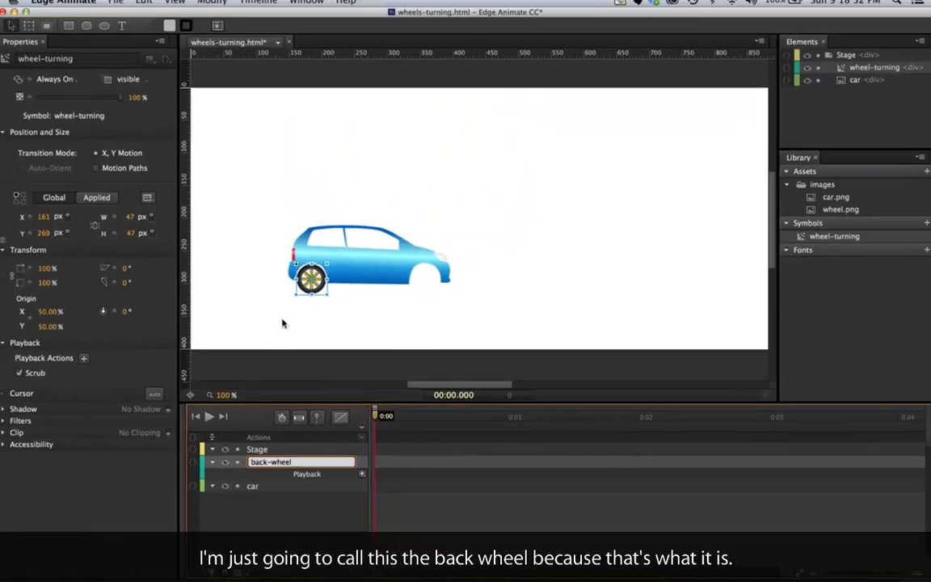
pyautogui.click(231, 58)
pyautogui.click(311, 282)
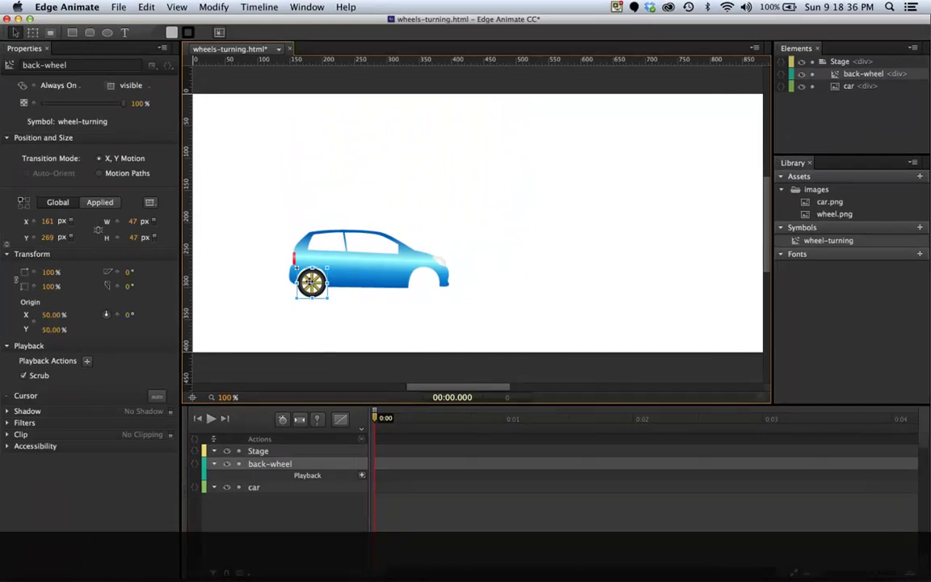
# - Inside the wheel-turning symbol, pin-keyframe the wheel's Rotate from 0° to 360° at 0:01
pyautogui.doubleClick(315, 289)
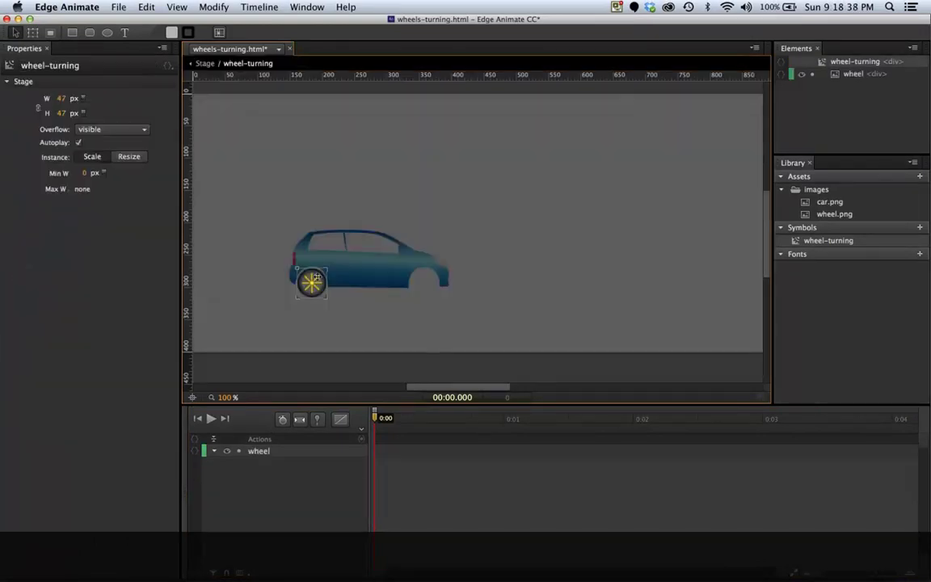
pyautogui.click(311, 282)
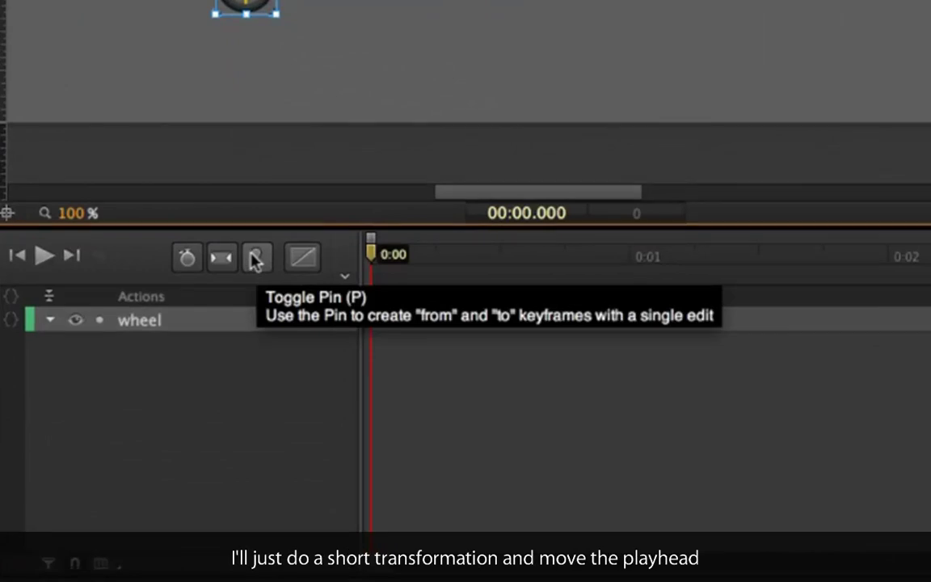
pyautogui.click(255, 258)
pyautogui.moveTo(364, 260); pyautogui.dragTo(629, 276)
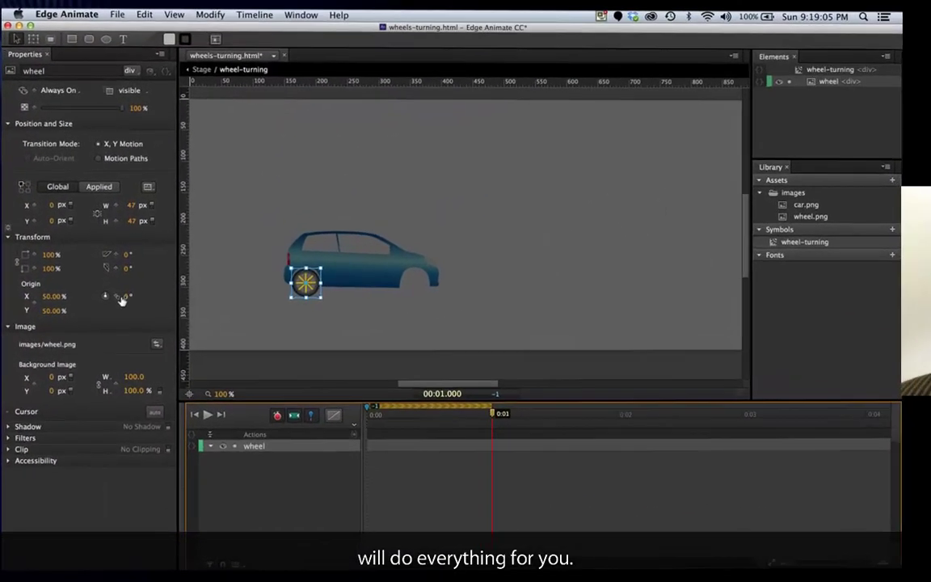
pyautogui.click(121, 296)
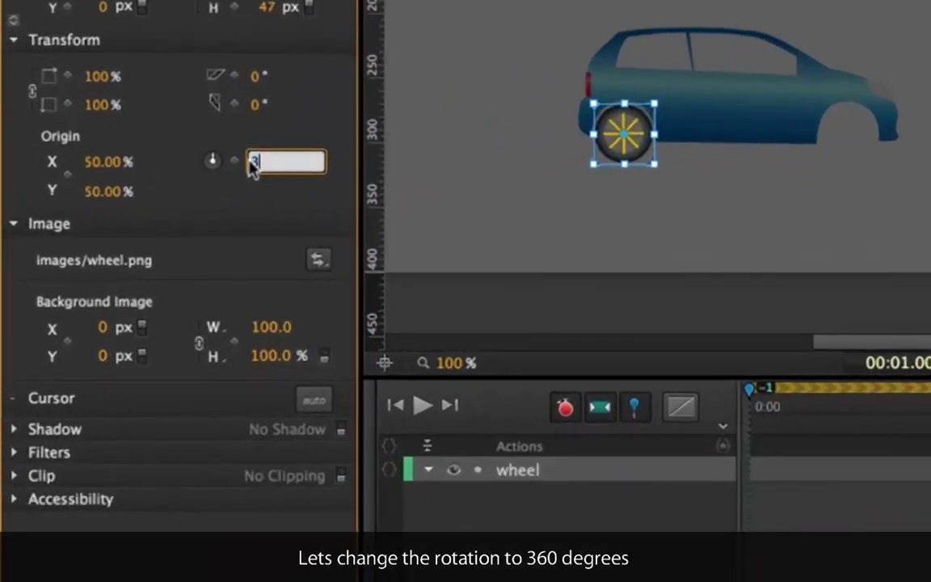
pyautogui.write('360')
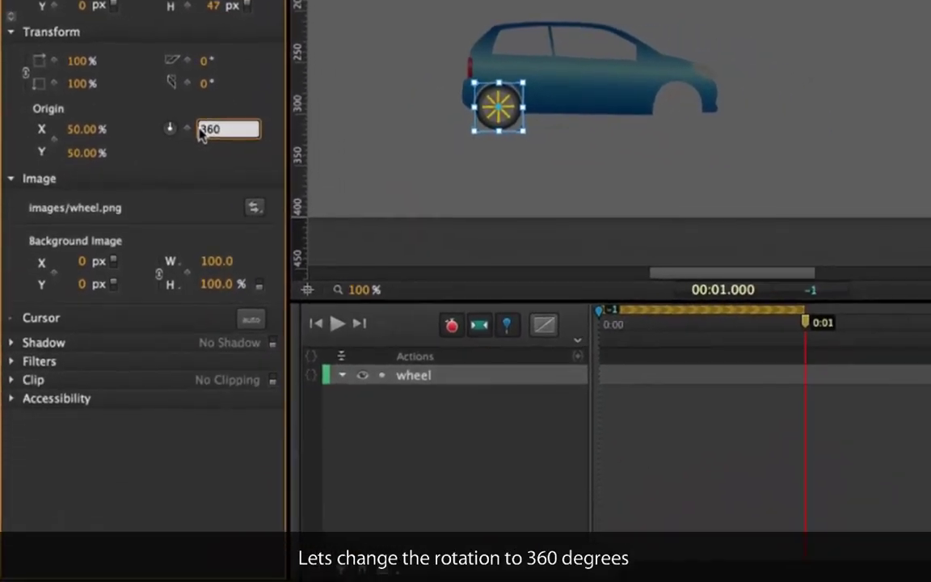
pyautogui.press('Return')
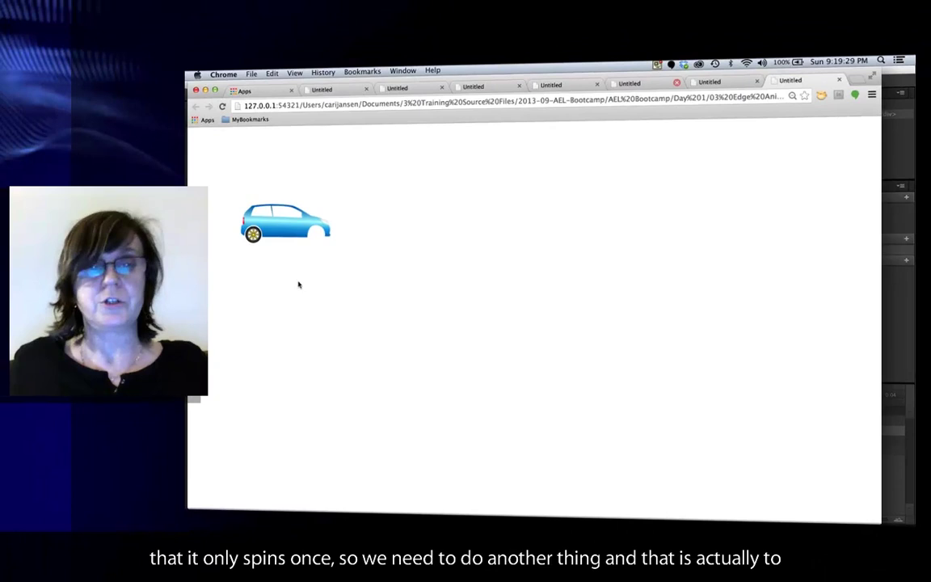
# - Switch from the Chrome preview back to Edge Animate
pyautogui.press('super+Tab')
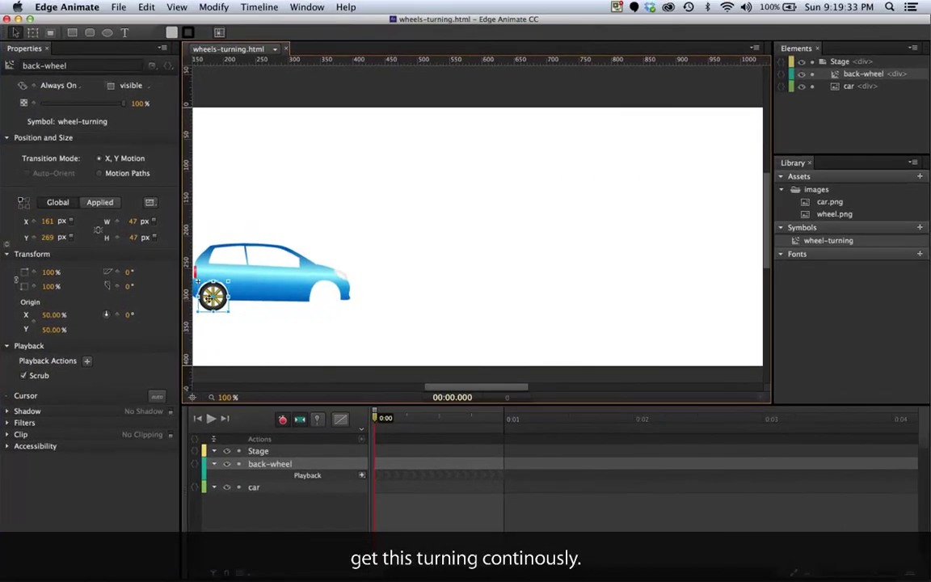
# - Open the wheel-turning symbol, turn off Pin, and move the playhead to 1 second
pyautogui.doubleClick(210, 294)
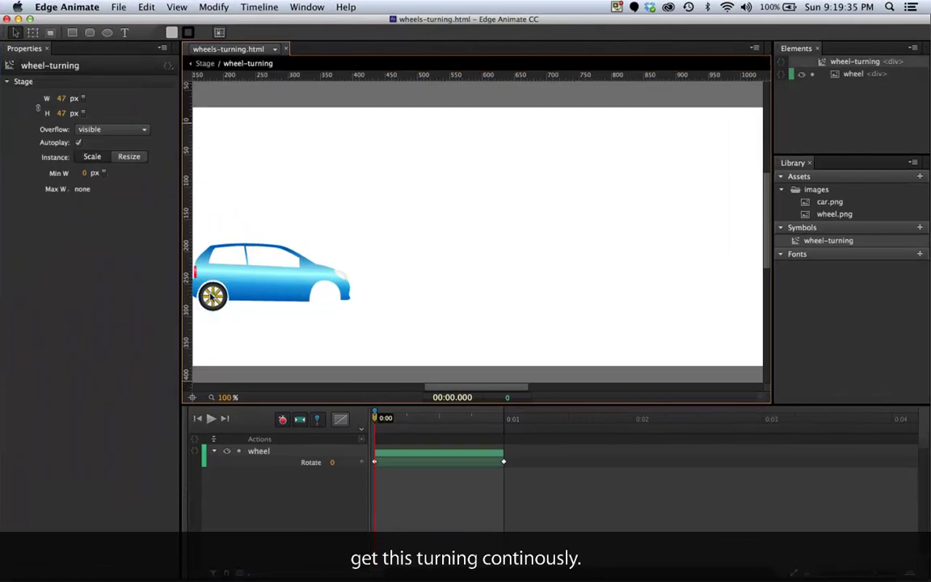
pyautogui.click(212, 296)
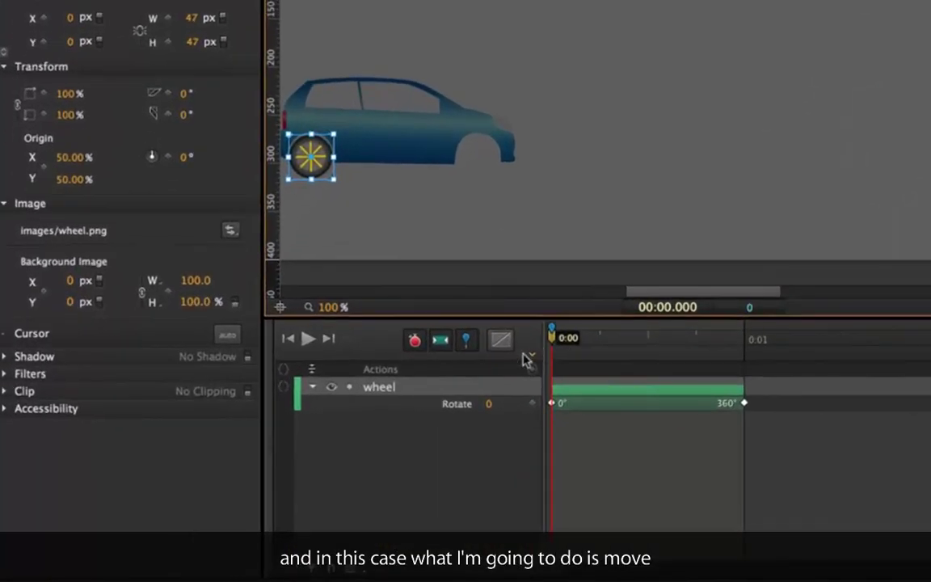
pyautogui.click(465, 339)
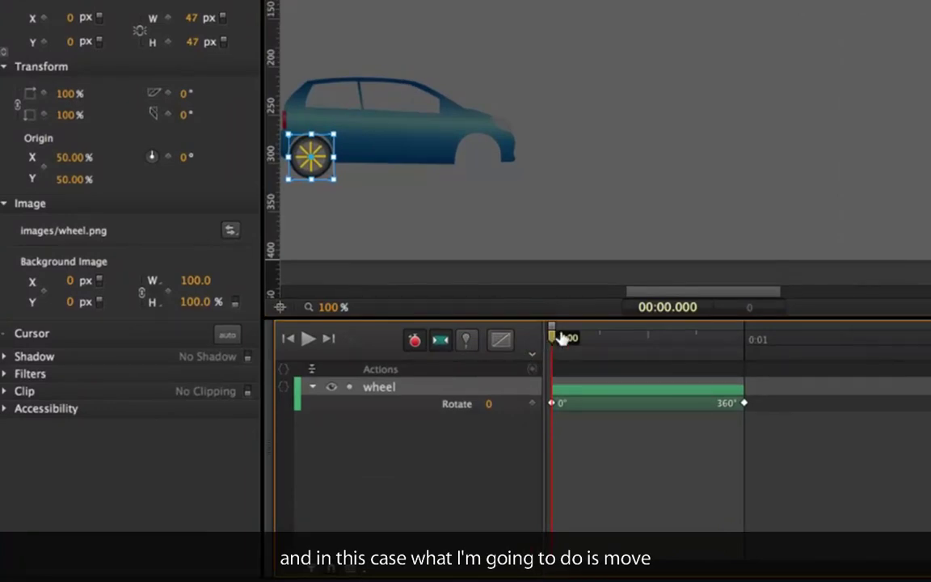
pyautogui.moveTo(561, 337); pyautogui.dragTo(731, 337)
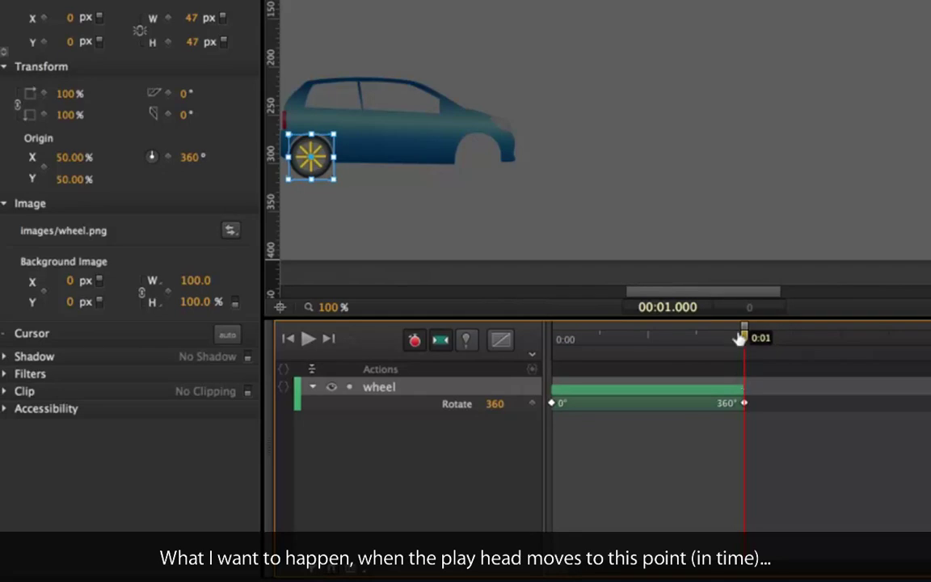
# - Add a trigger at 1 second with the code sym.play(0);
pyautogui.click(531, 370)
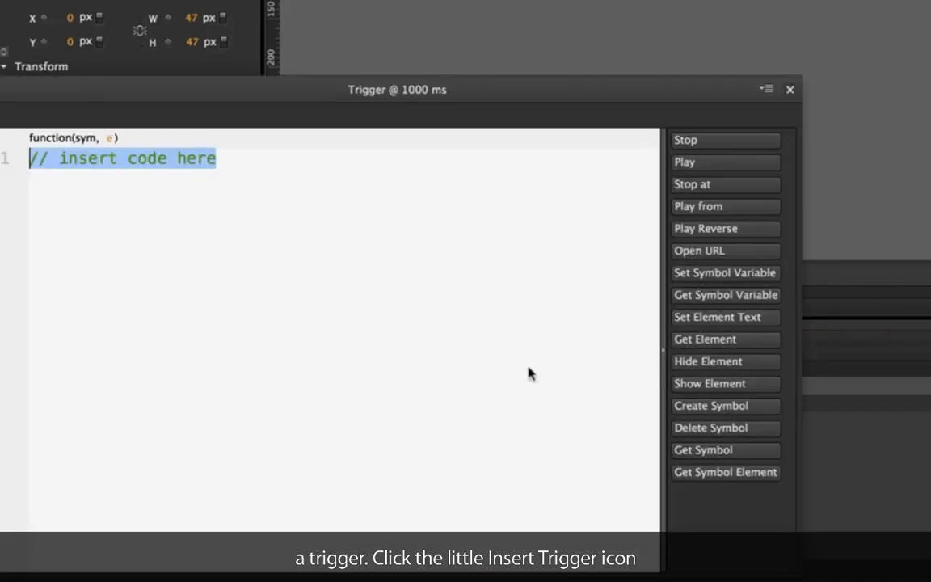
pyautogui.click(727, 165)
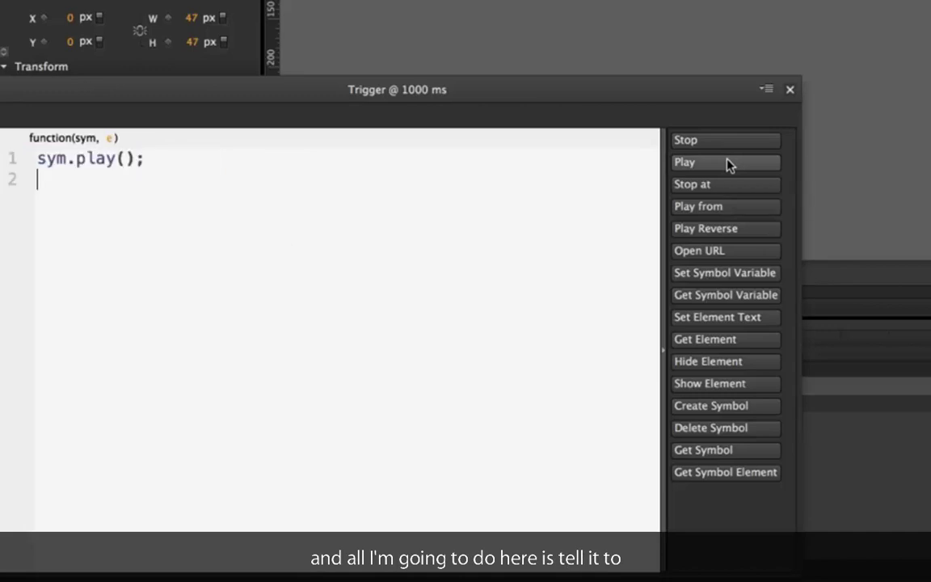
pyautogui.click(123, 158)
pyautogui.write('0')
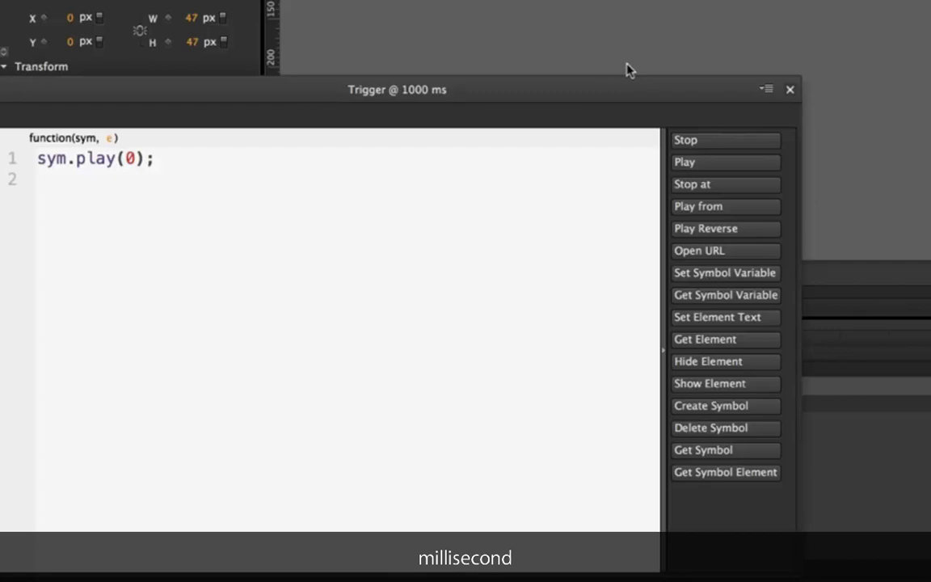
pyautogui.moveTo(628, 87); pyautogui.dragTo(692, 0)
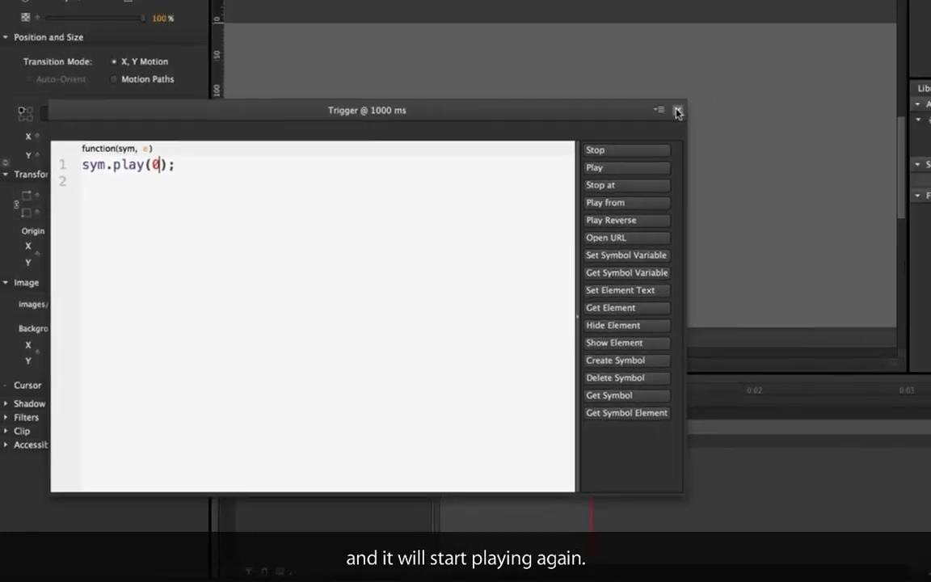
pyautogui.click(812, 15)
# - Save, return to the main stage, preview the spinning wheel in Chrome, and switch back
pyautogui.press('super+s')
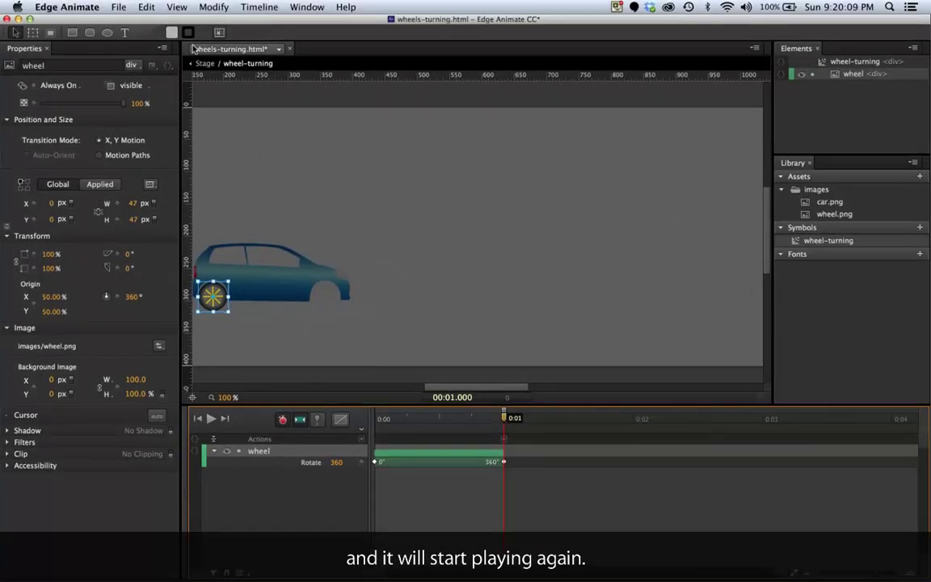
pyautogui.click(204, 63)
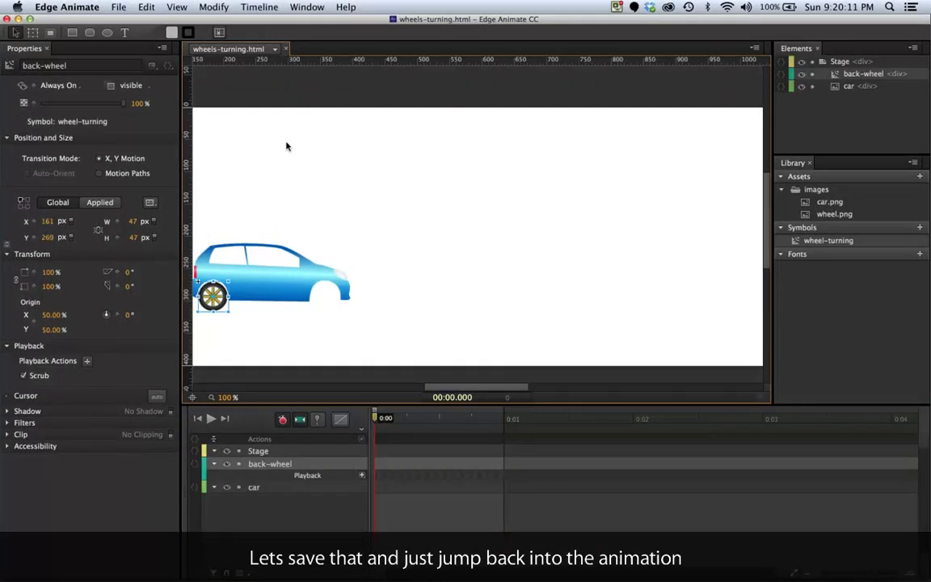
pyautogui.press('super+Return')
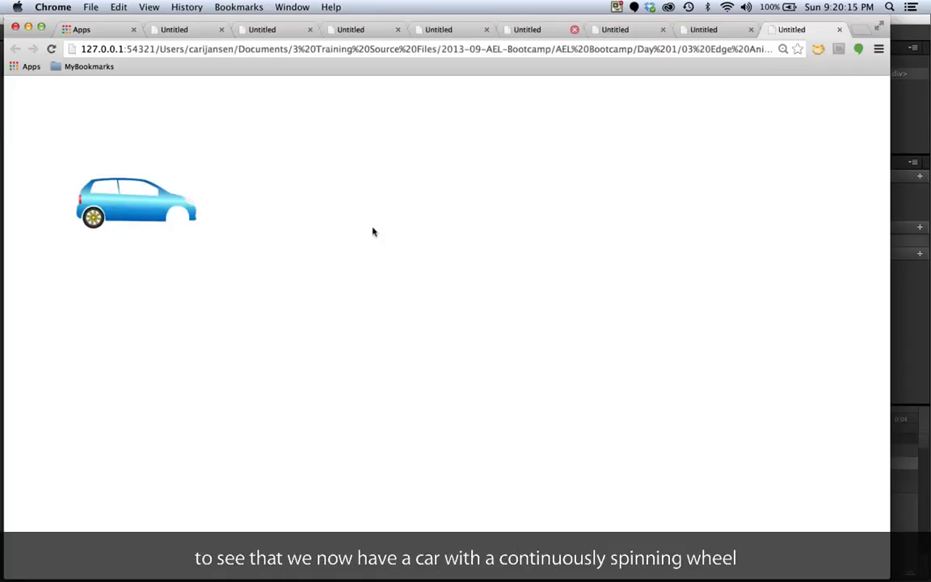
pyautogui.press('super+Tab')
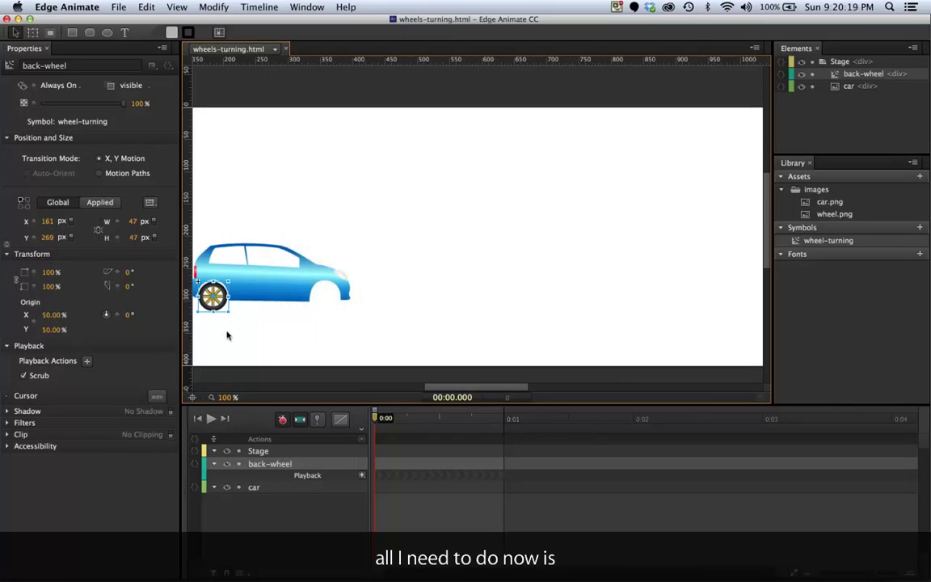
# - Duplicate the back wheel into the car's front arch and delete the extra copy
pyautogui.press('super+d')
pyautogui.press('super+d')
pyautogui.moveTo(212, 297); pyautogui.dragTo(324, 296)
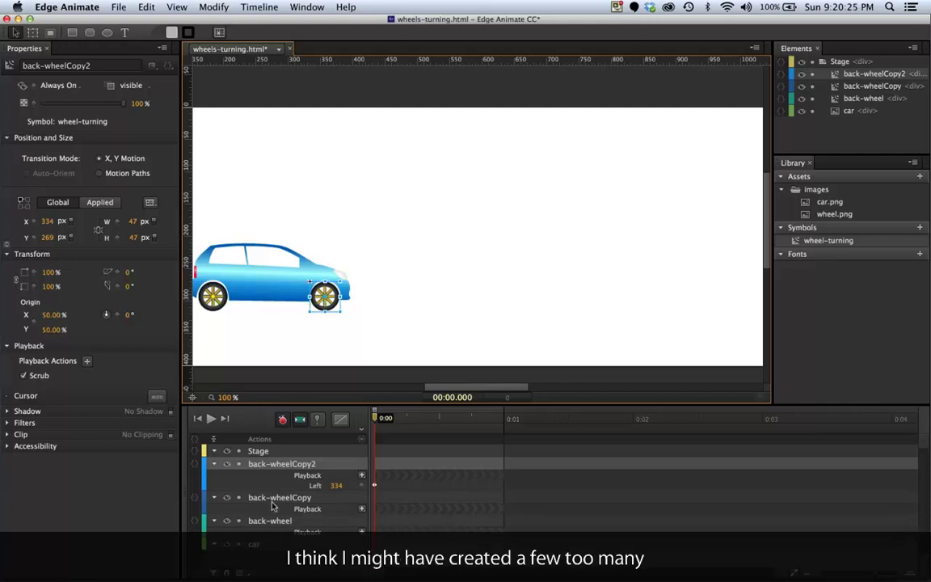
pyautogui.click(216, 332)
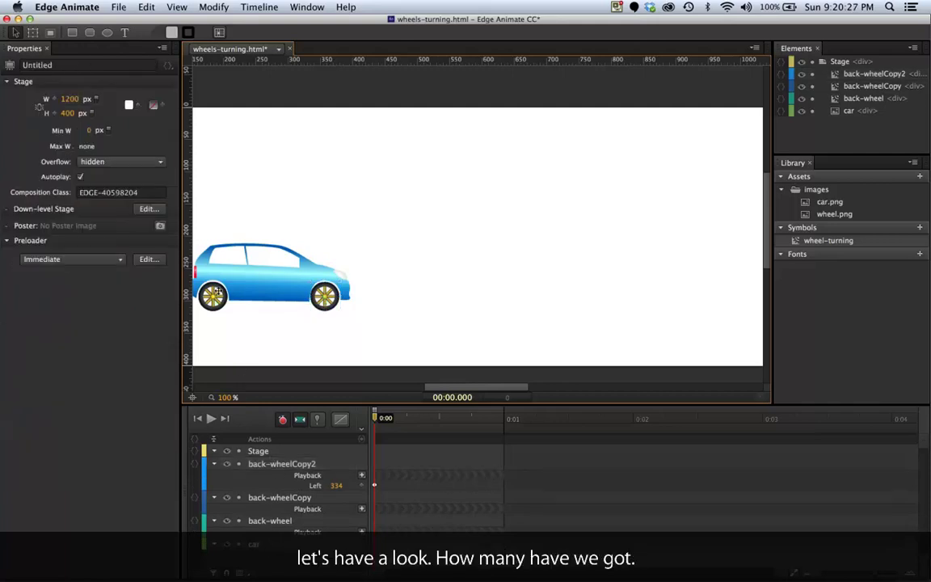
pyautogui.moveTo(212, 297); pyautogui.dragTo(233, 318)
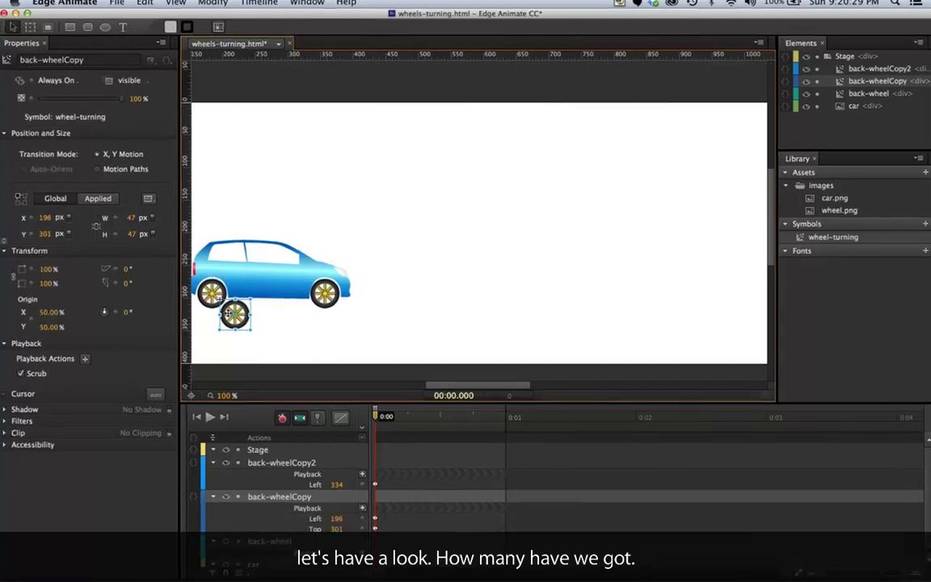
pyautogui.press('Delete')
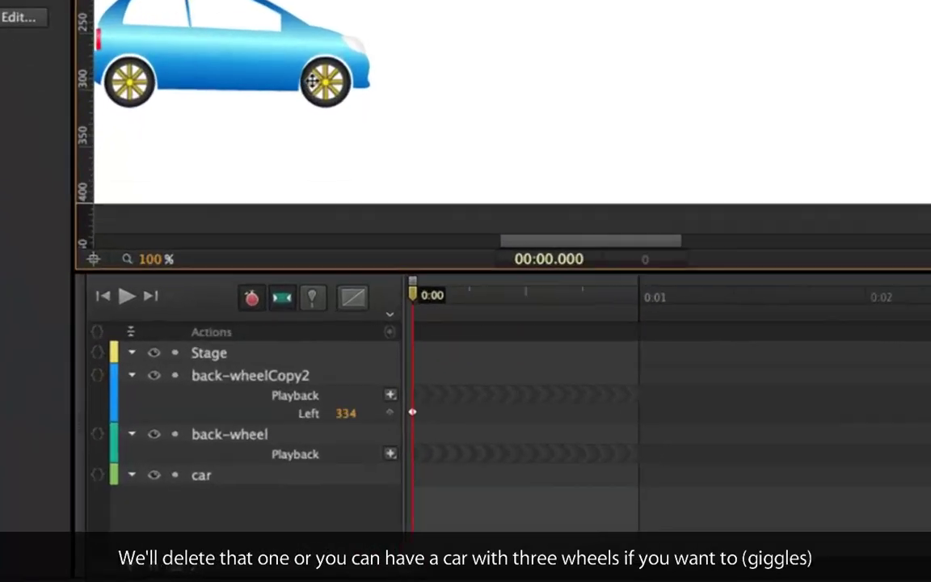
# - Rename the front wheel's layer to front-wheel and delete its leftover Left keyframe
pyautogui.click(311, 81)
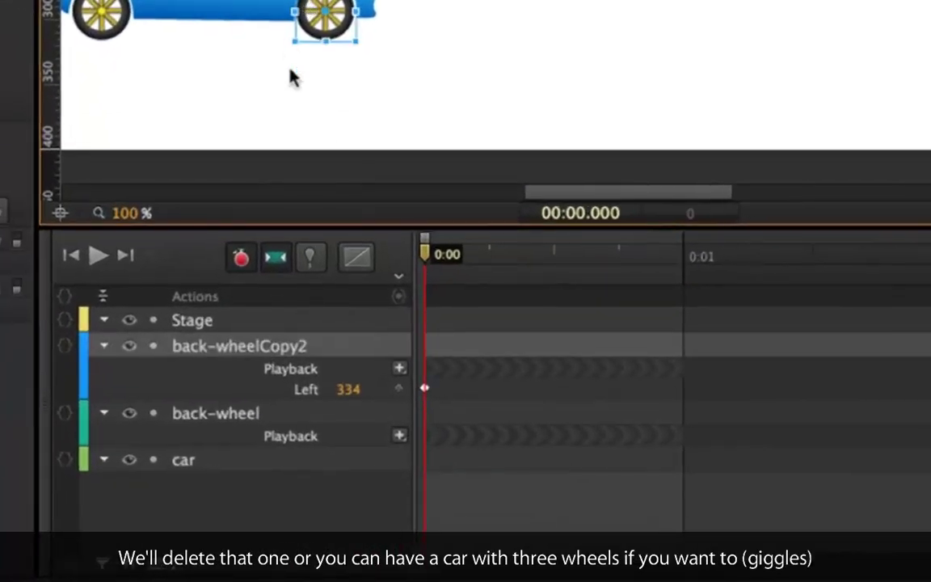
pyautogui.click(281, 342)
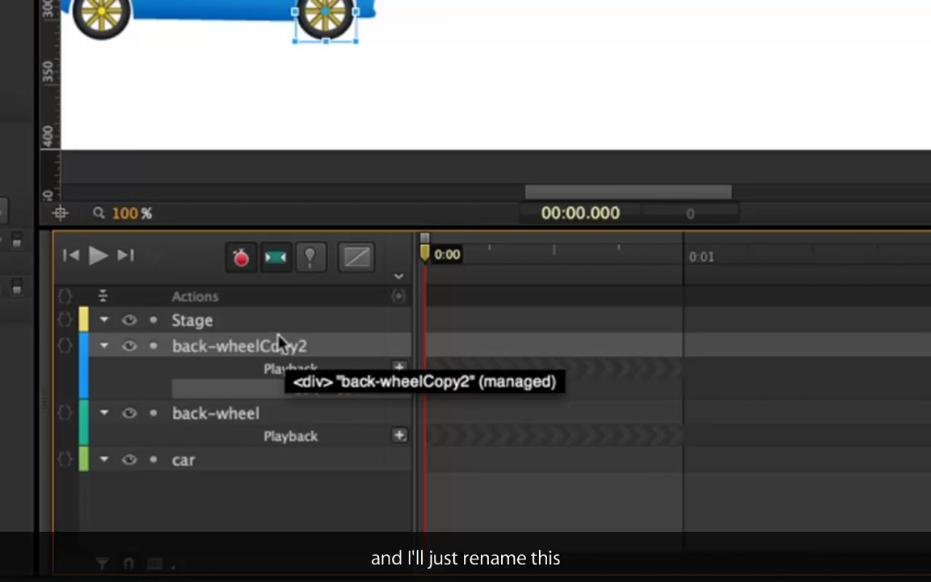
pyautogui.doubleClick(271, 344)
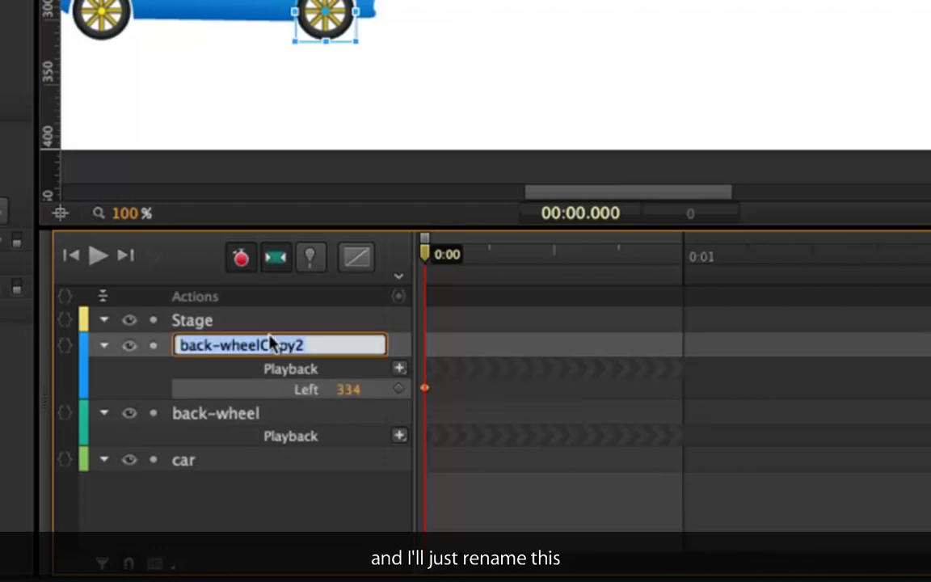
pyautogui.write('front-wheel')
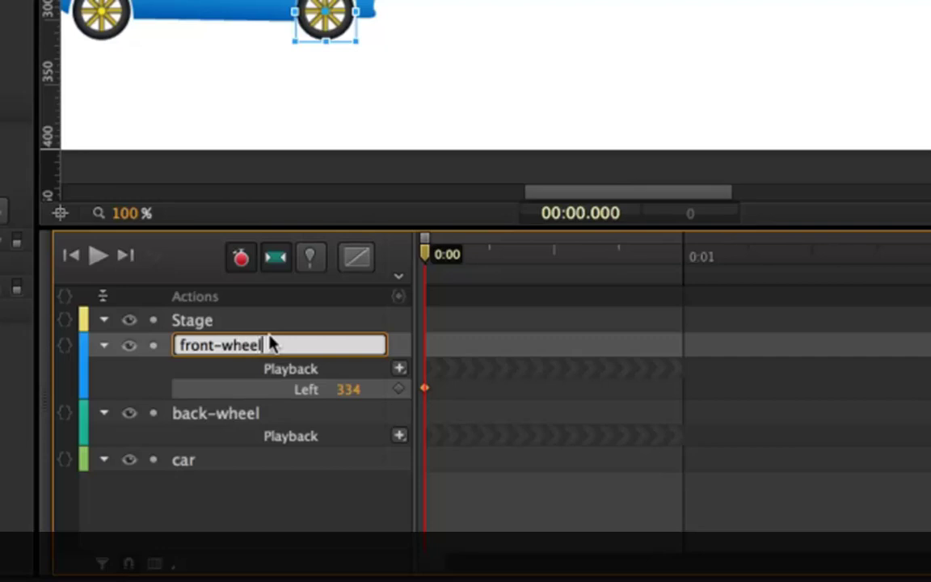
pyautogui.press('Return')
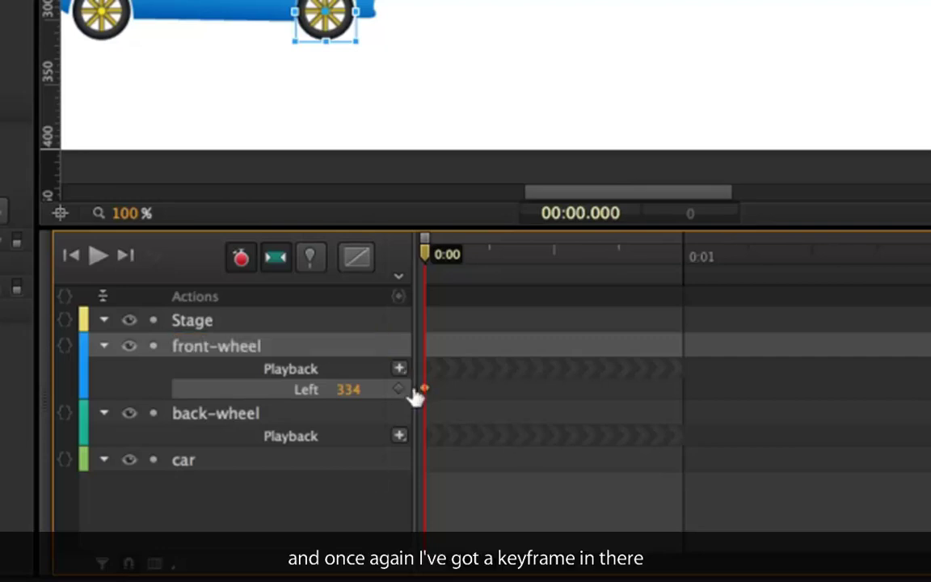
pyautogui.press('Delete')
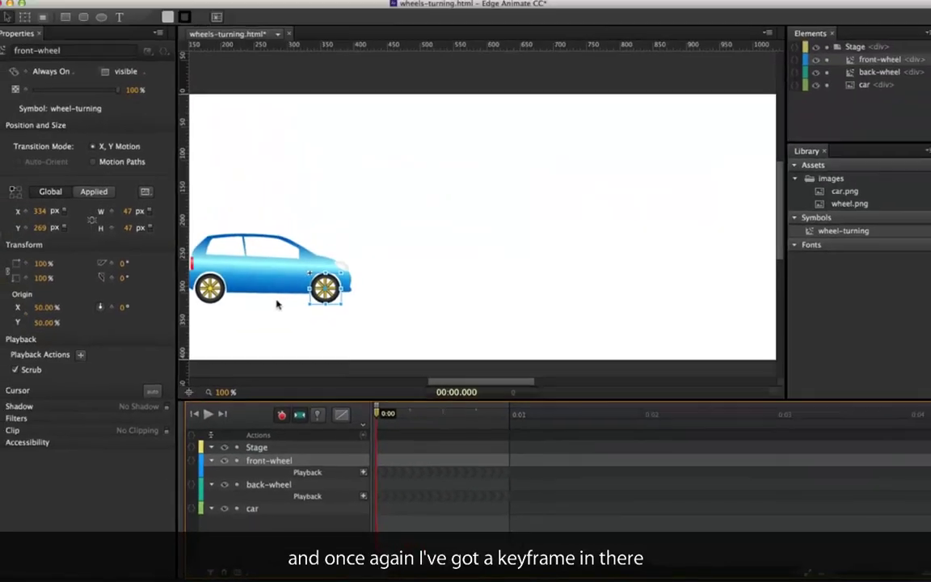
# - Marquee-select the car and both wheels and convert them into the car-with-moving-wheels symbol
pyautogui.scroll(-5, 302, 321)
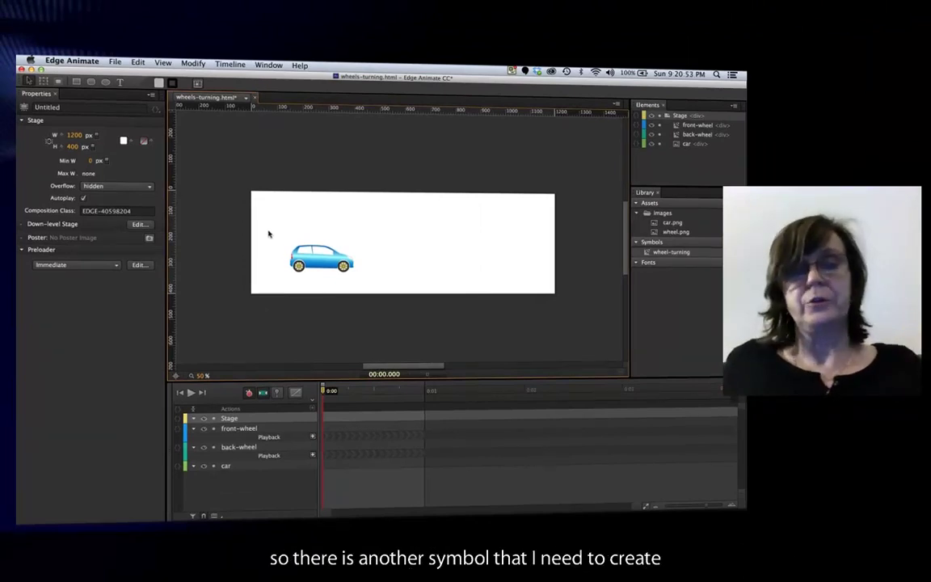
pyautogui.moveTo(270, 235); pyautogui.dragTo(365, 283)
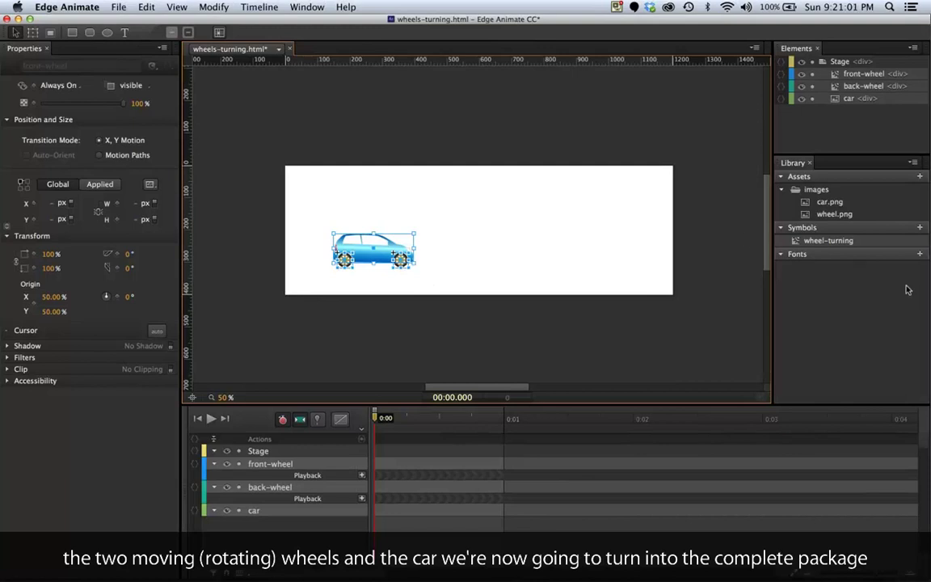
pyautogui.click(918, 227)
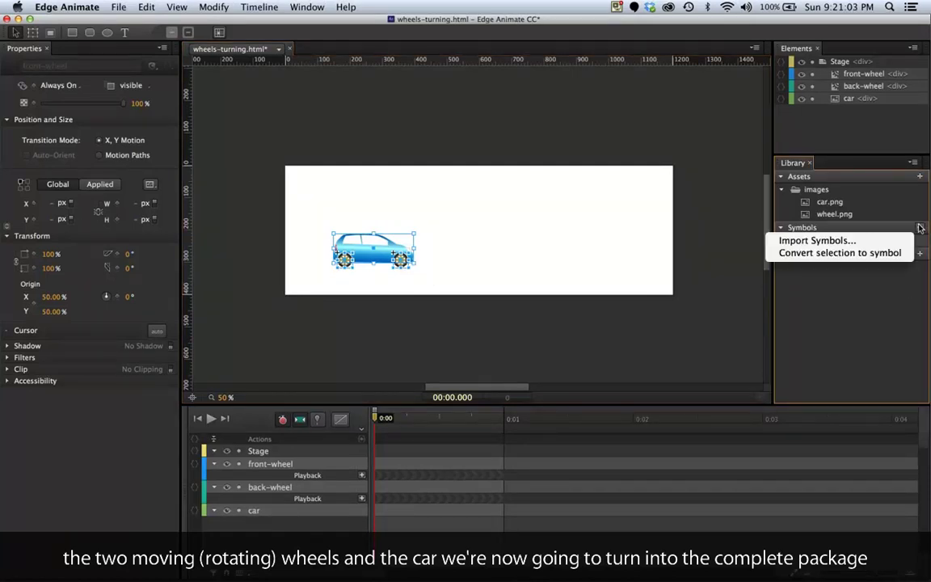
pyautogui.click(896, 252)
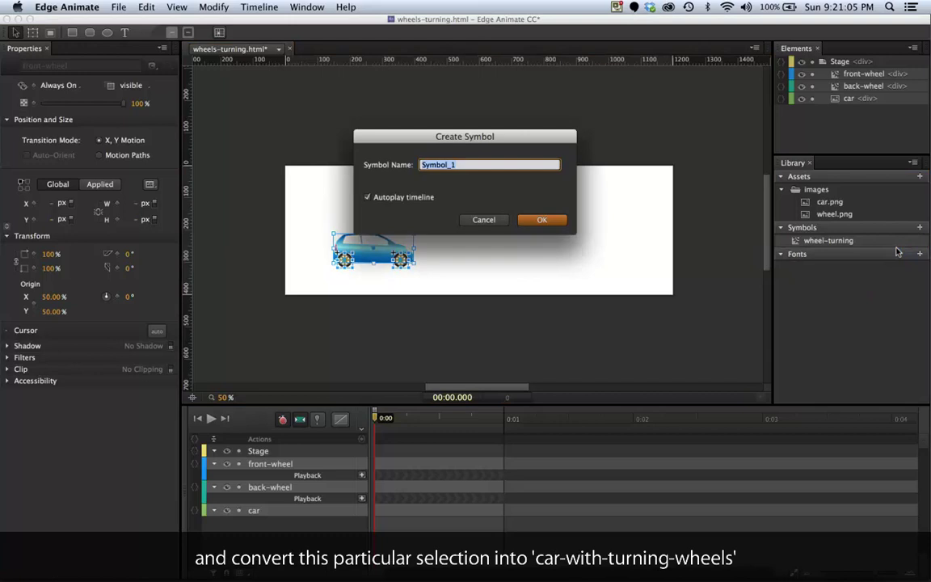
pyautogui.write('car-with-moving-wheels')
pyautogui.click(541, 221)
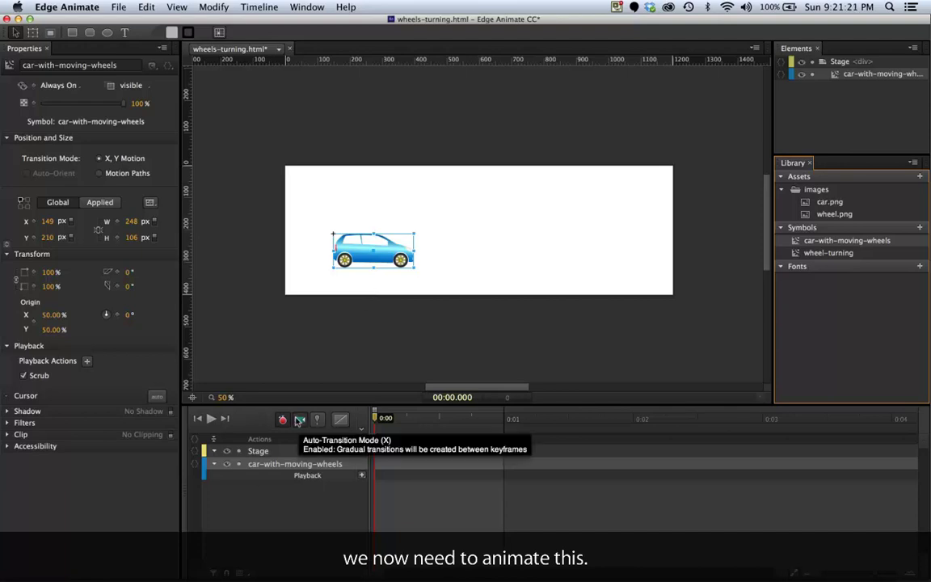
# - Tween the car from Left -270 at 0:00 to Left 1230 at 0:07 using the Pin
pyautogui.moveTo(390, 252); pyautogui.dragTo(255, 259)
pyautogui.moveTo(872, 573); pyautogui.dragTo(862, 573)
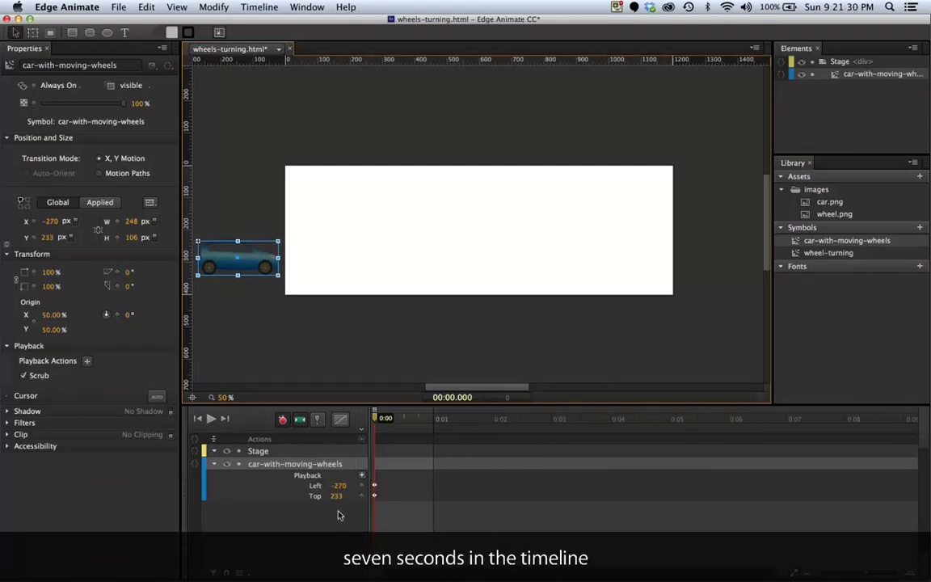
pyautogui.click(368, 487)
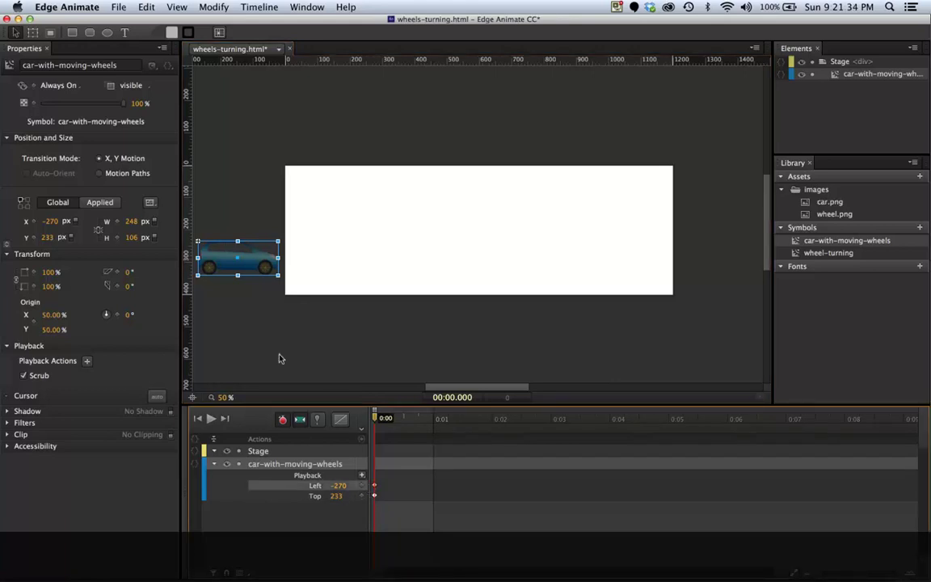
pyautogui.click(317, 420)
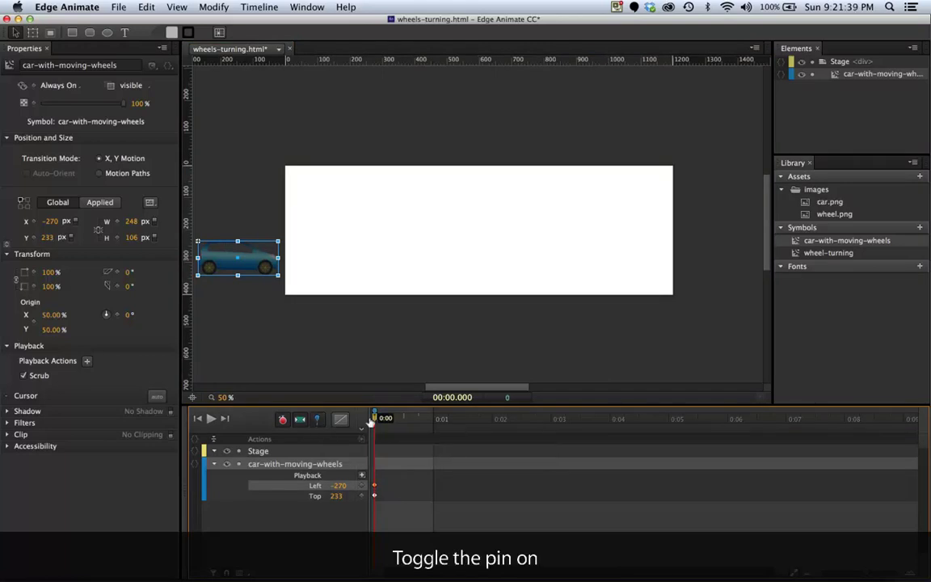
pyautogui.moveTo(370, 423); pyautogui.dragTo(782, 443)
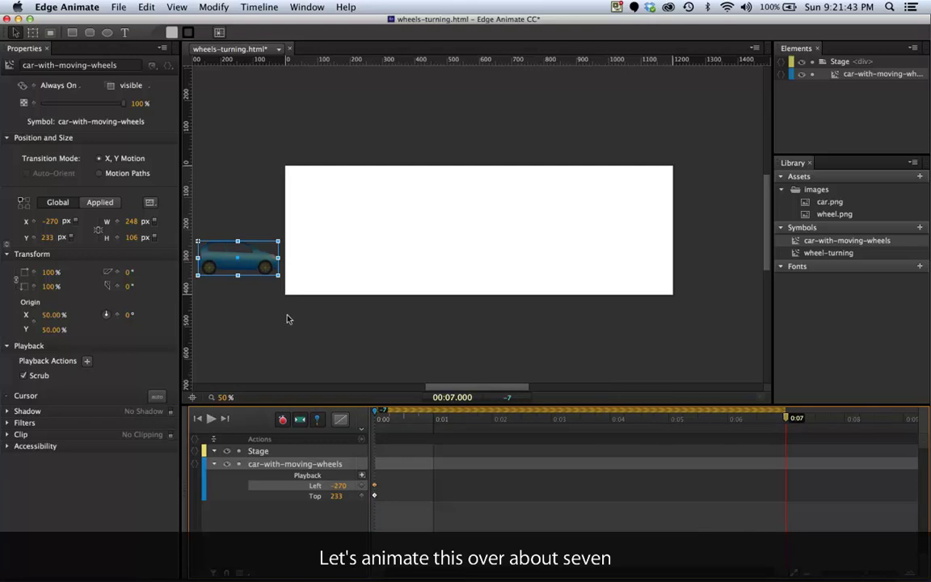
pyautogui.moveTo(220, 251); pyautogui.dragTo(706, 229)
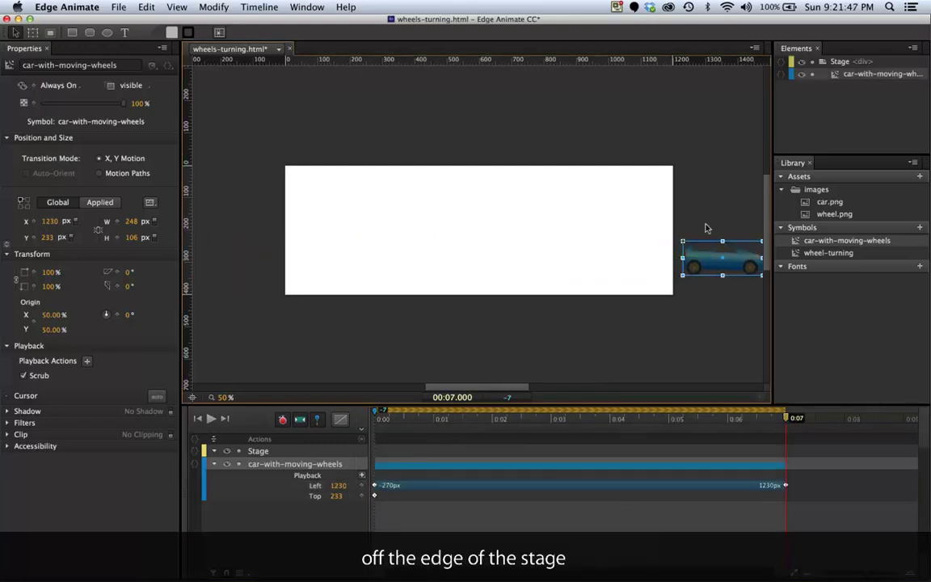
pyautogui.click(317, 419)
# - Preview the car driving across with turning wheels in Chrome, then return to Edge Animate
pyautogui.press('super+Return')
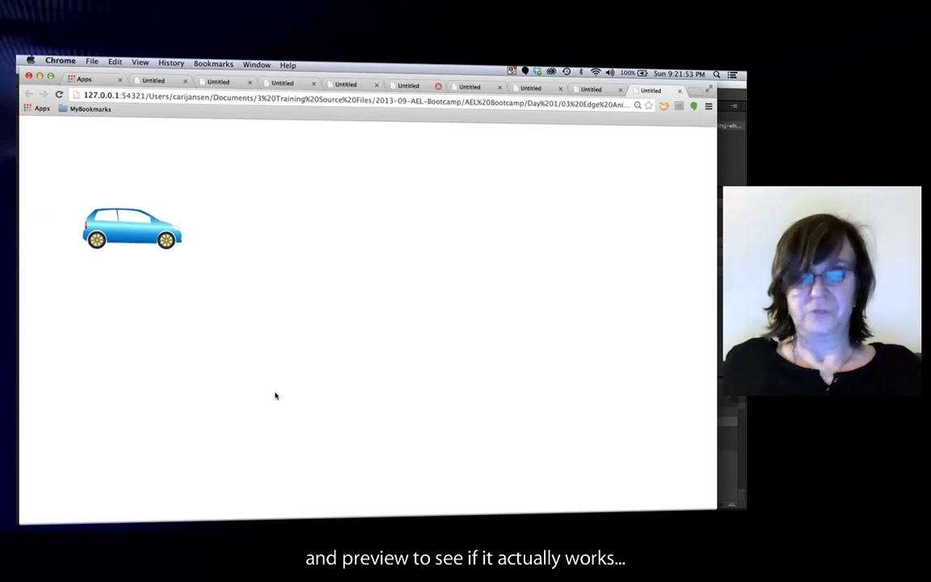
pyautogui.press('super+Tab')
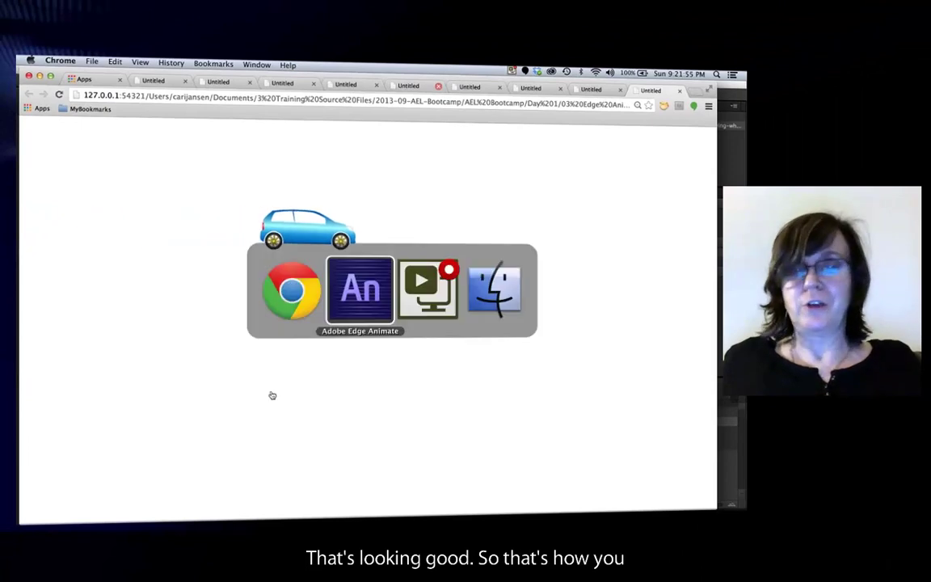